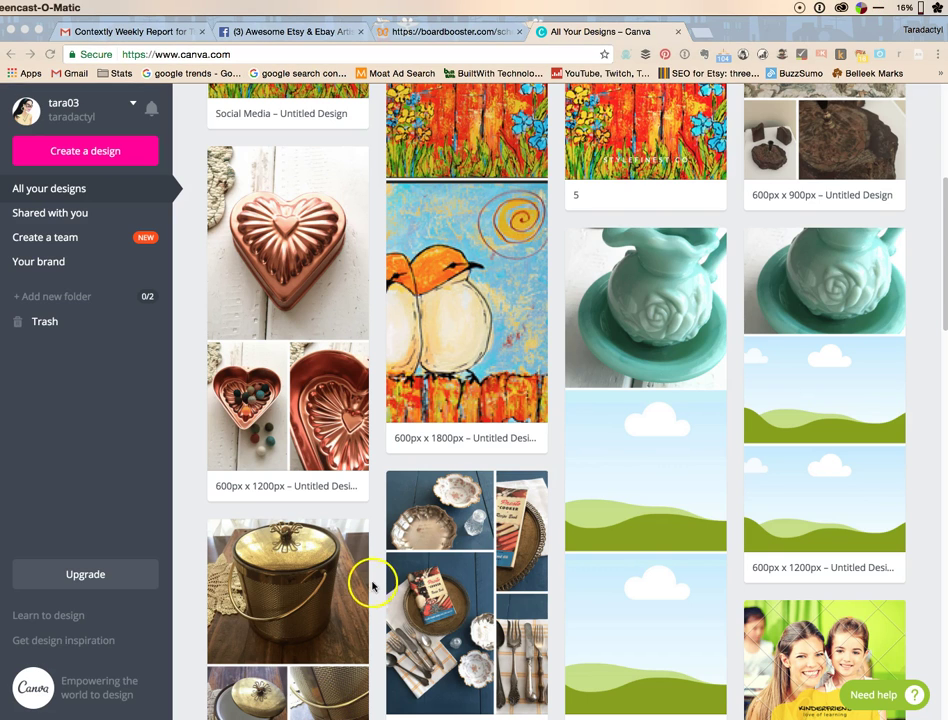
Create a new design from the Pinterest Graphic type under Social Media Posts
scroll(378, 585, "up", 1)
scroll(380, 600, "down", 2)
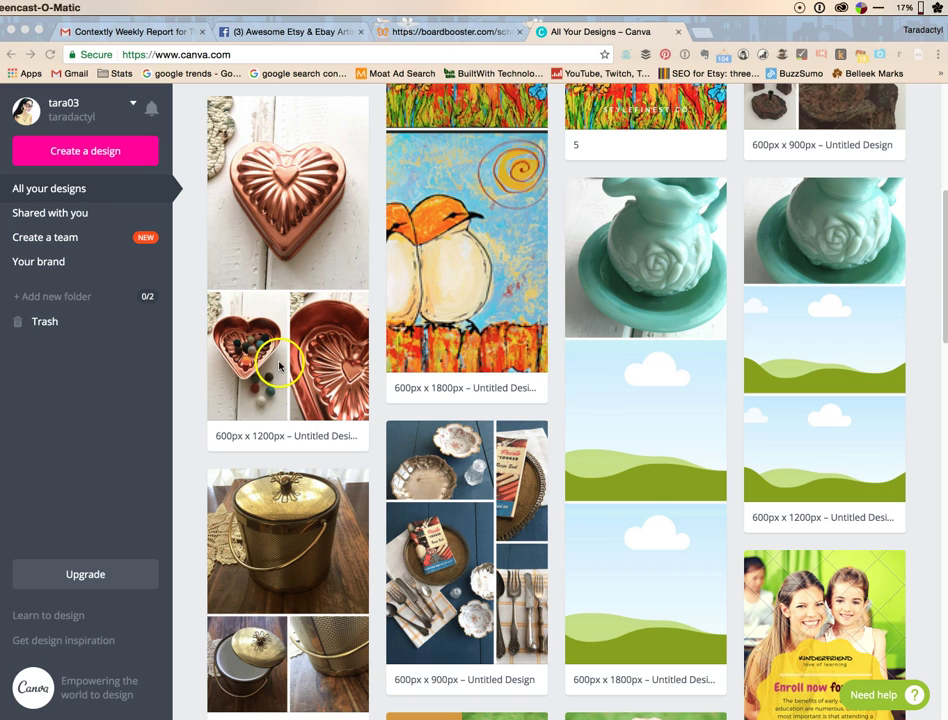
scroll(279, 362, "up", 5)
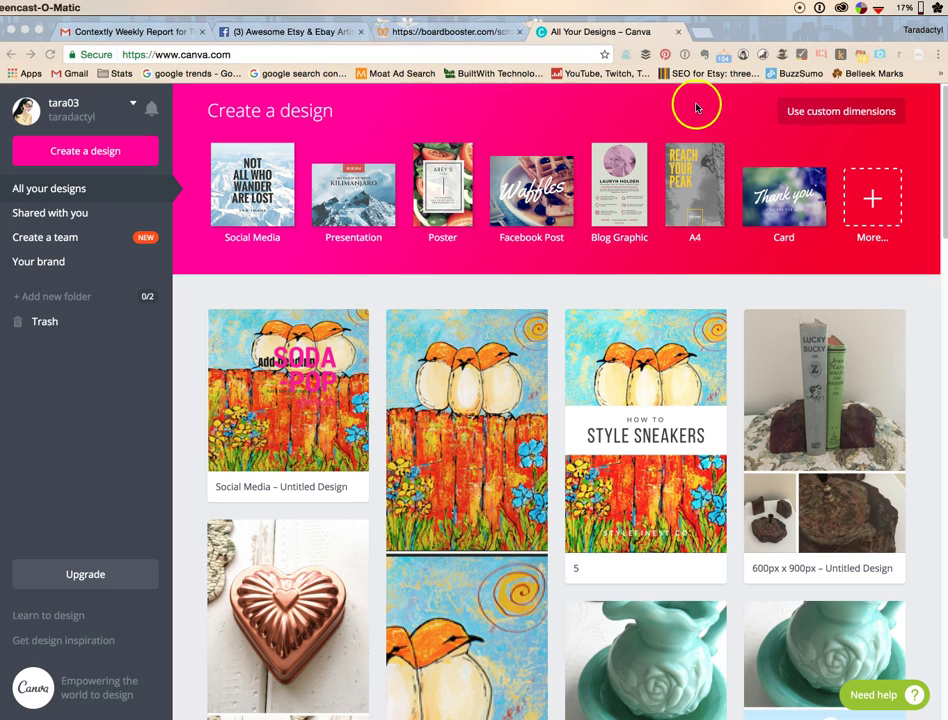
left_click(815, 110)
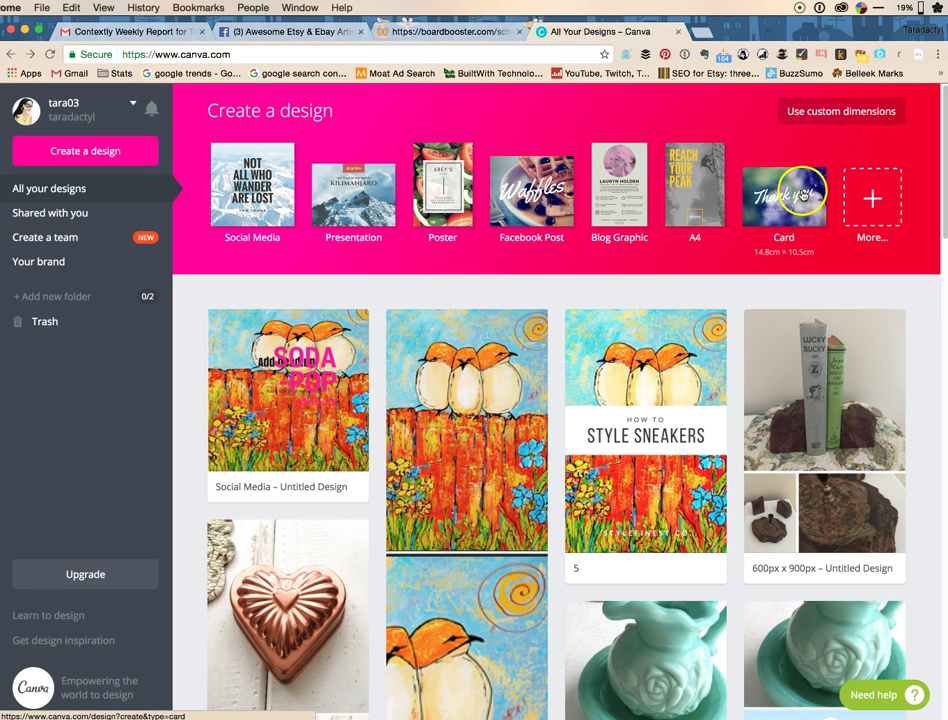
left_click(870, 195)
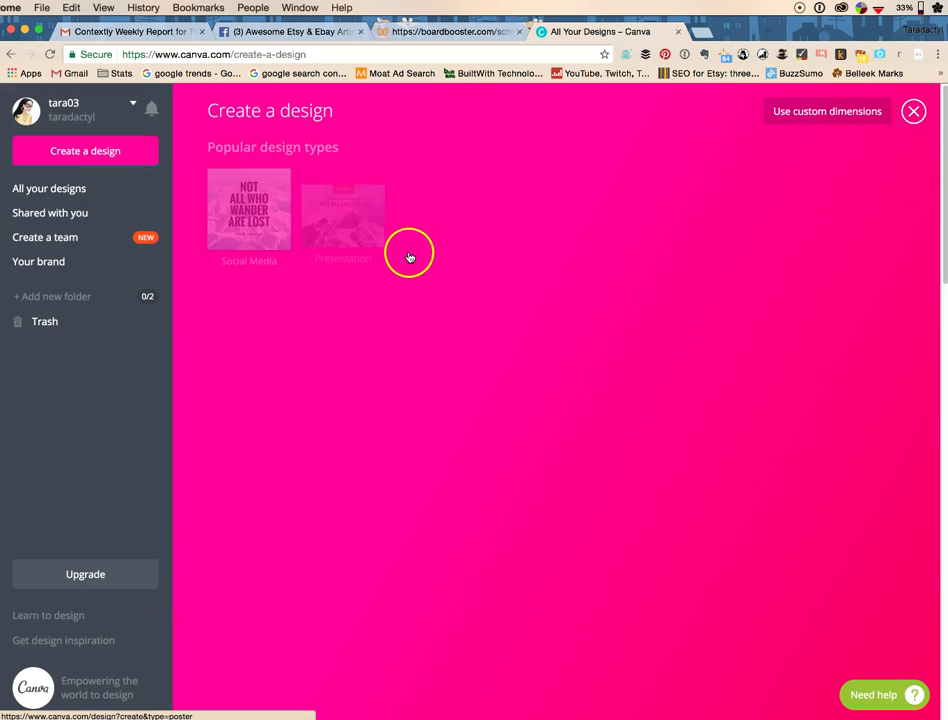
scroll(444, 307, "down", 2)
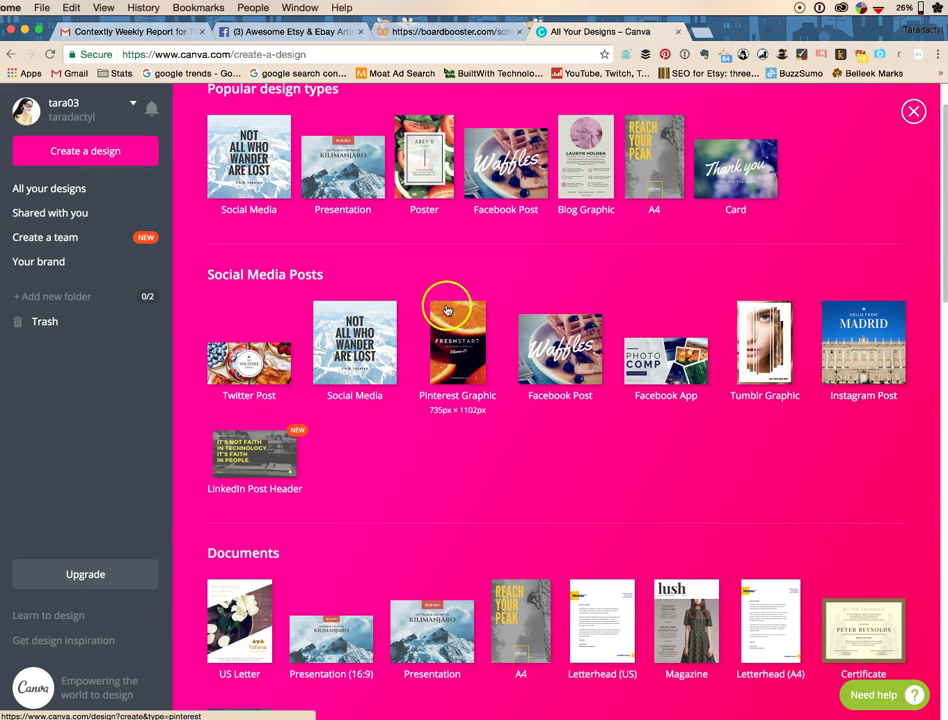
left_click(447, 311)
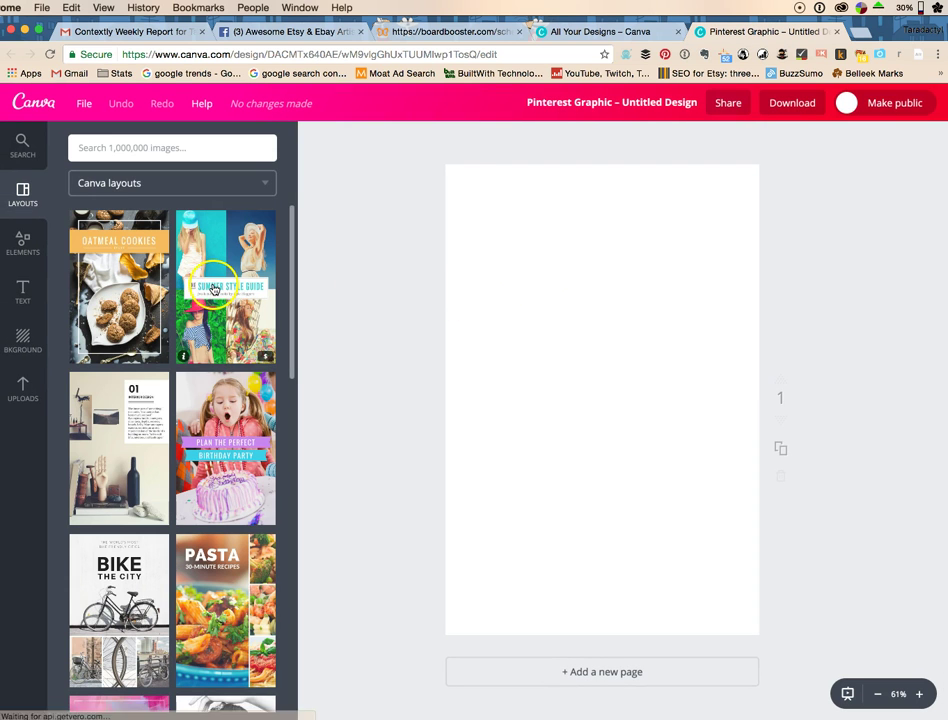
Apply the four-photo "The Summer Style Guide" layout to the blank page
left_click(212, 298)
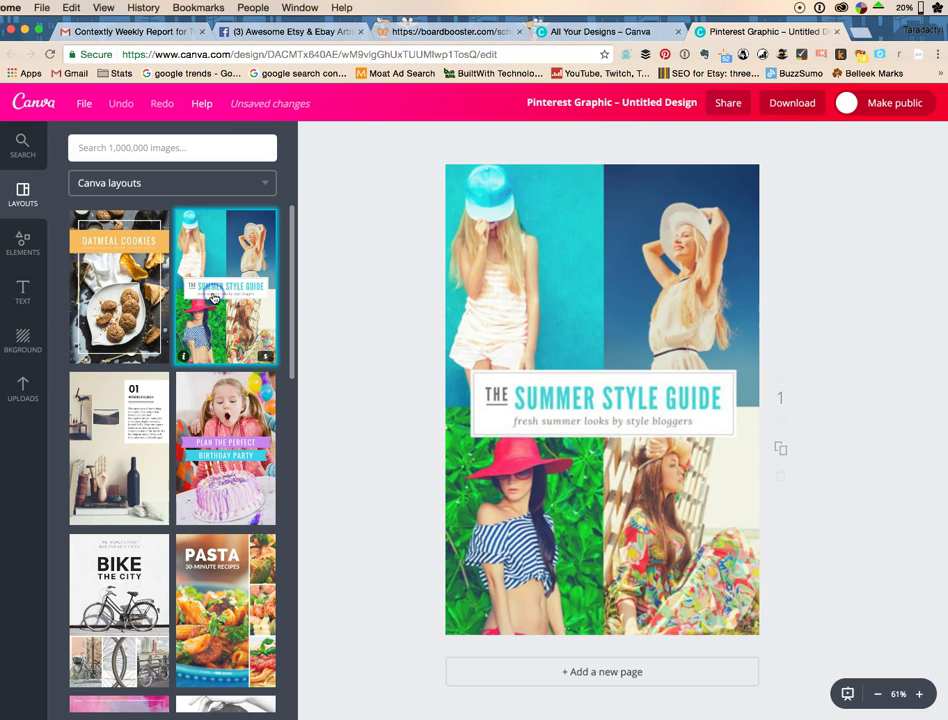
left_click(657, 400)
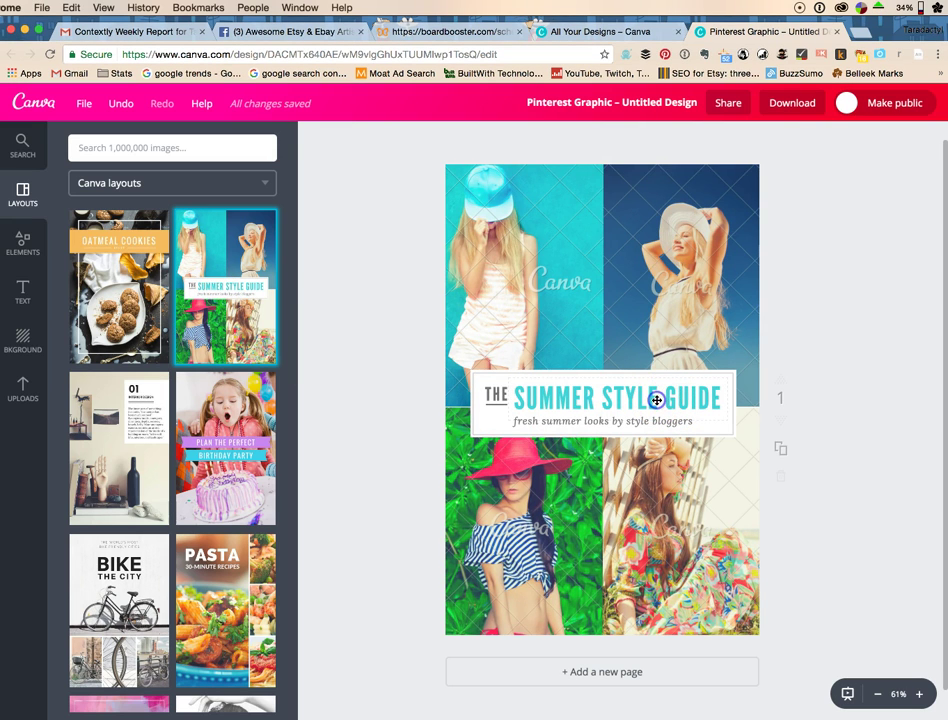
left_click(553, 300)
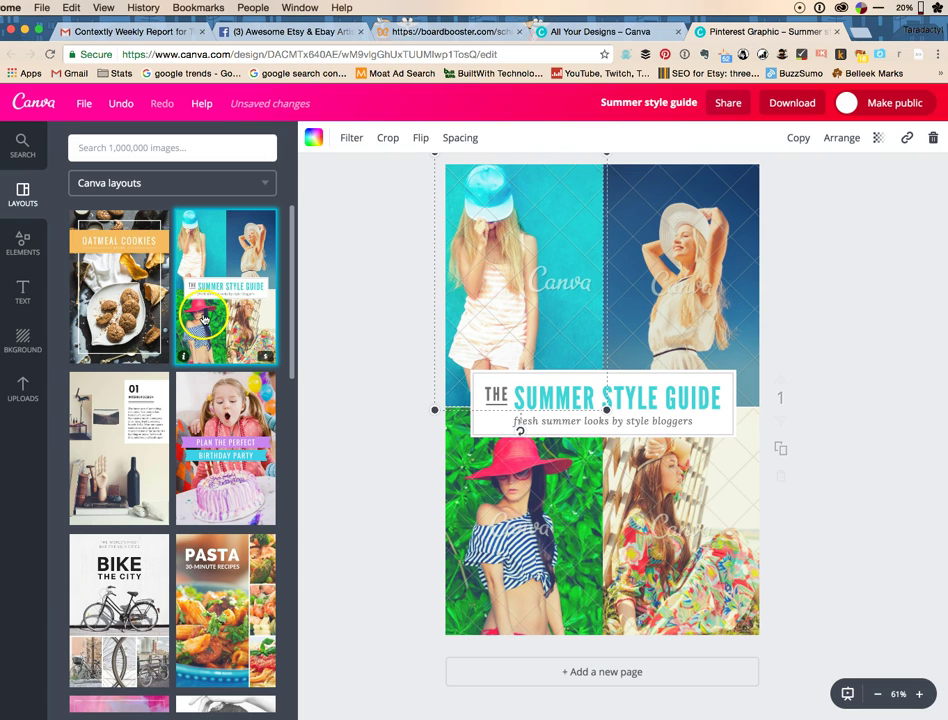
Upload IMG_2639.JPG from the "E - Ephemera - Pretty Girl Luverne" folder inside Product Pictures on the Desktop
left_click(23, 390)
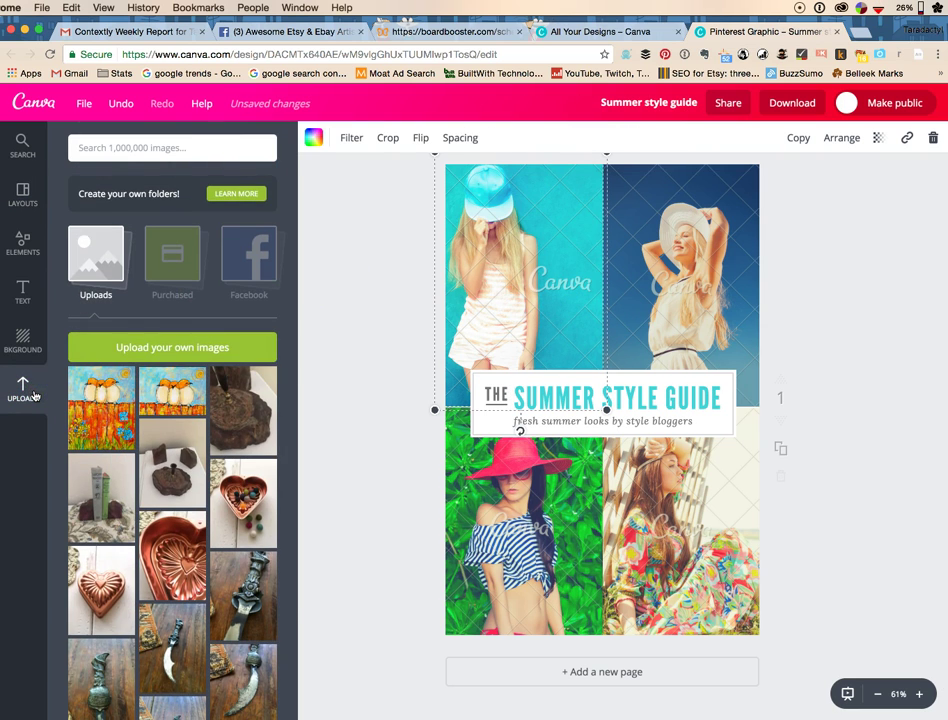
left_click(103, 350)
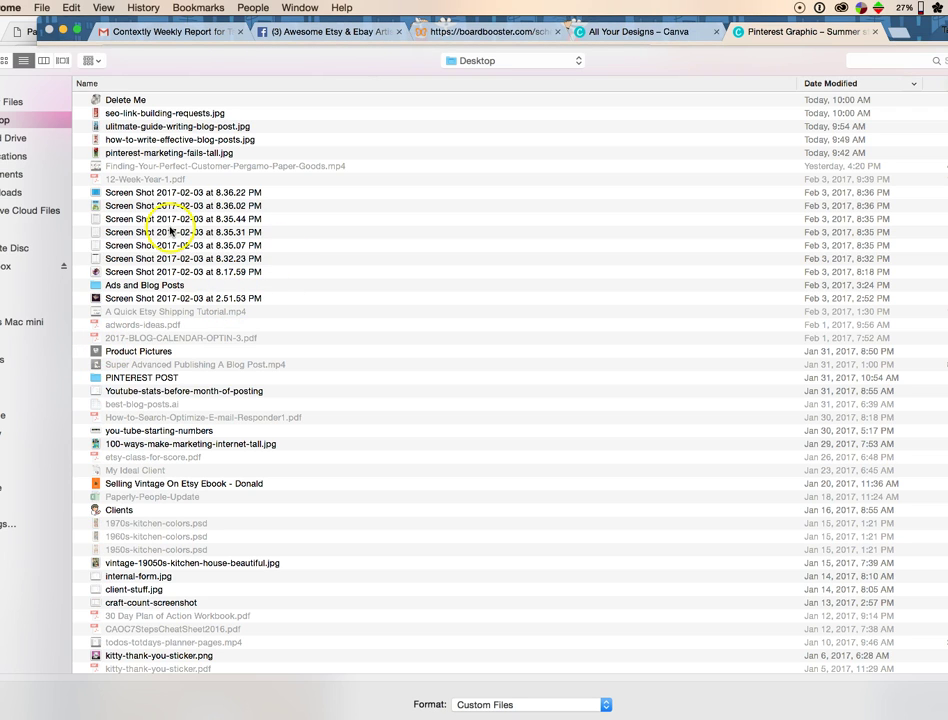
double_click(140, 352)
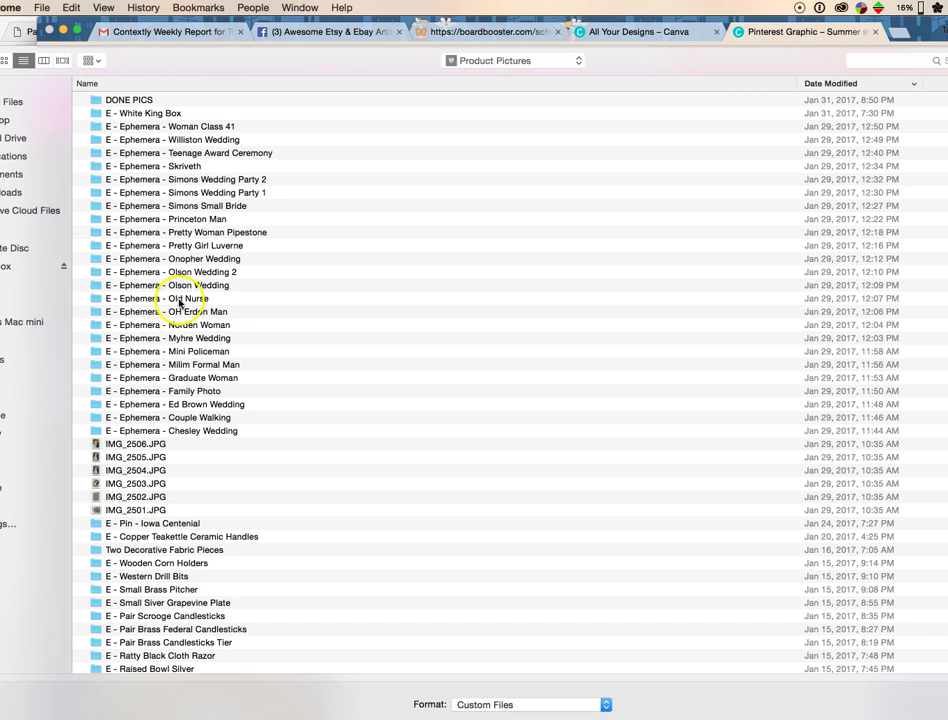
double_click(182, 249)
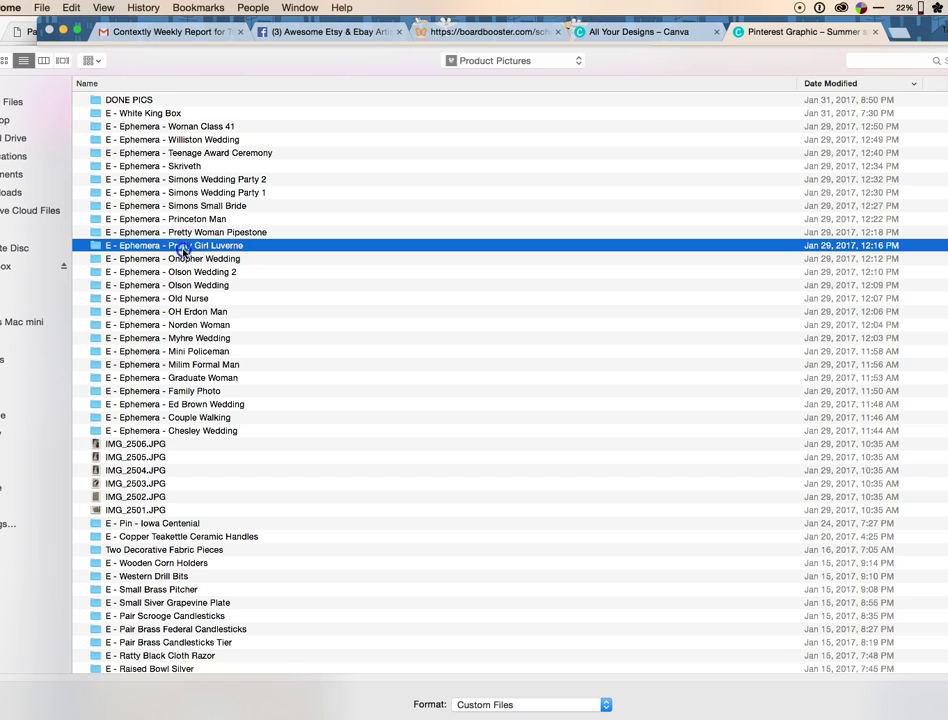
left_click(9, 63)
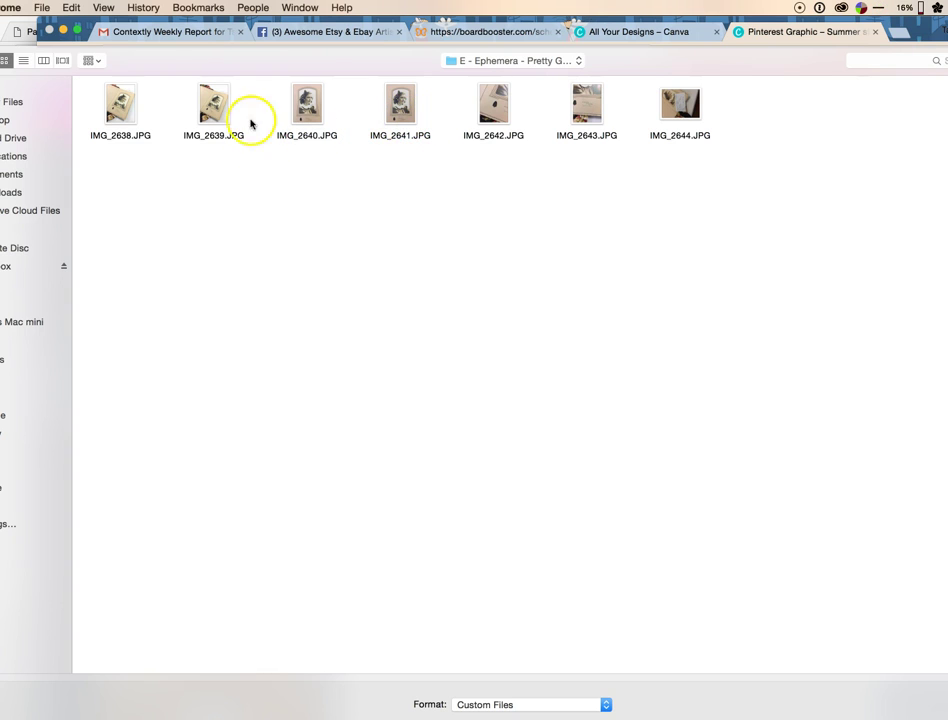
double_click(204, 110)
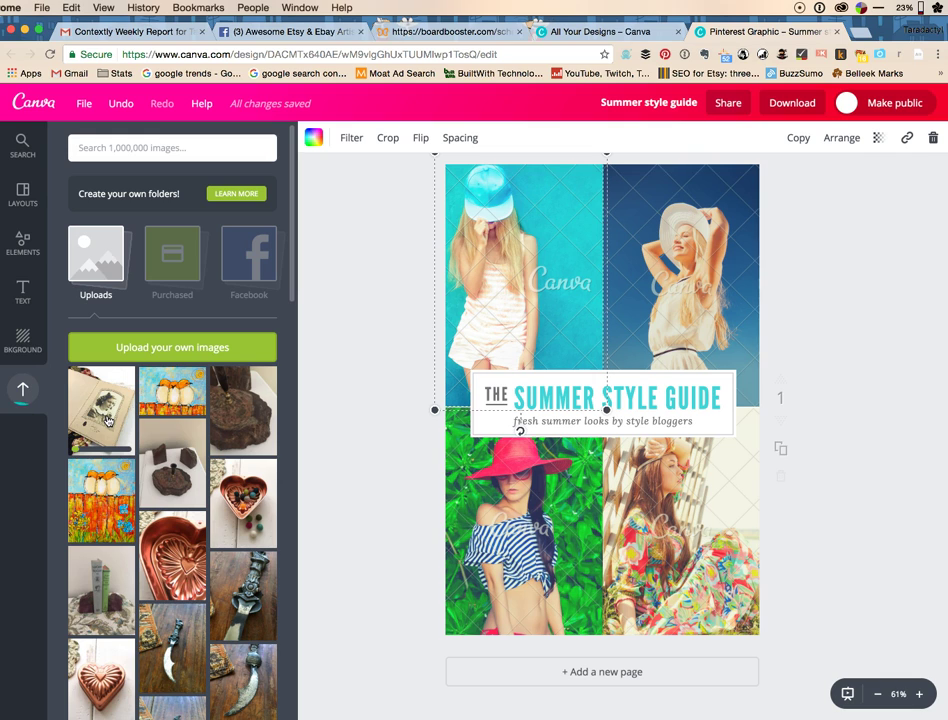
left_click(481, 519)
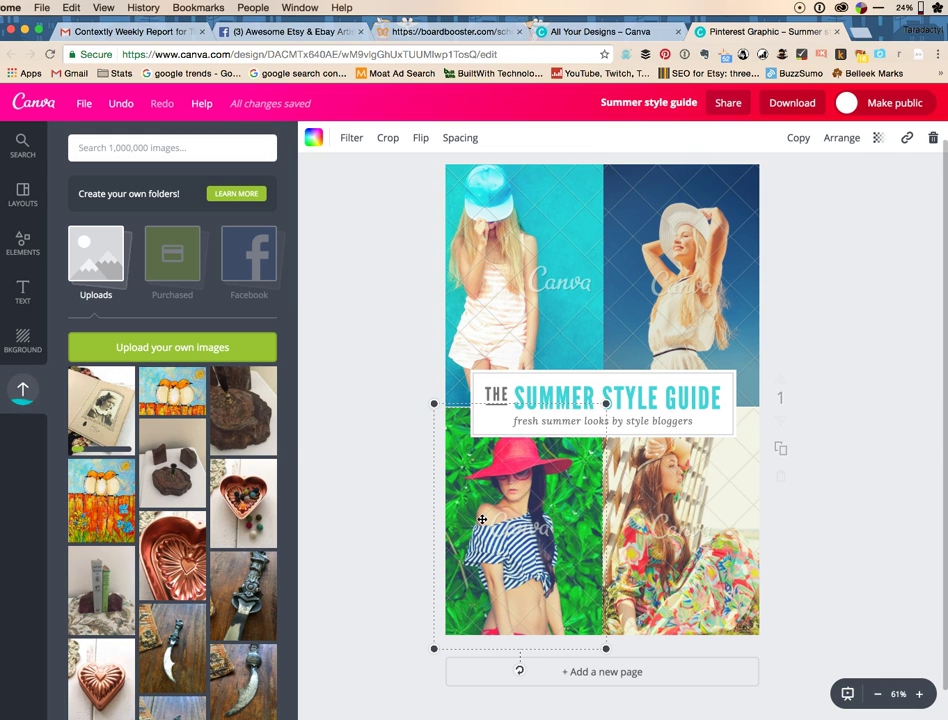
Browse the Canva layouts and replace the page's layout with "Cute Easter craft ideas", which has one large and three small photos
left_click(23, 195)
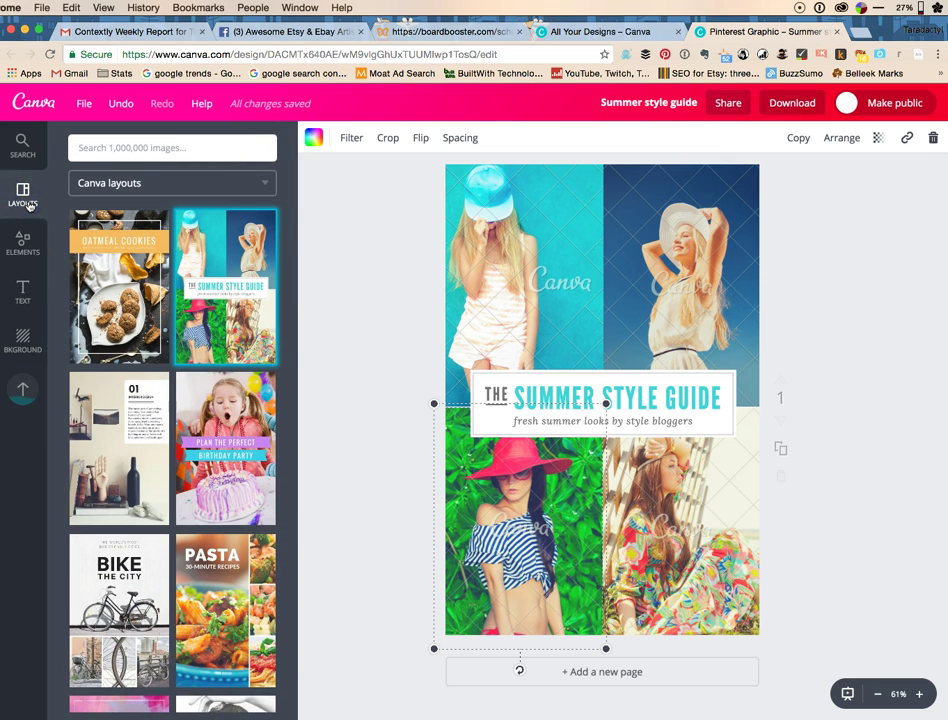
left_click(222, 404)
scroll(222, 404, "down", 5)
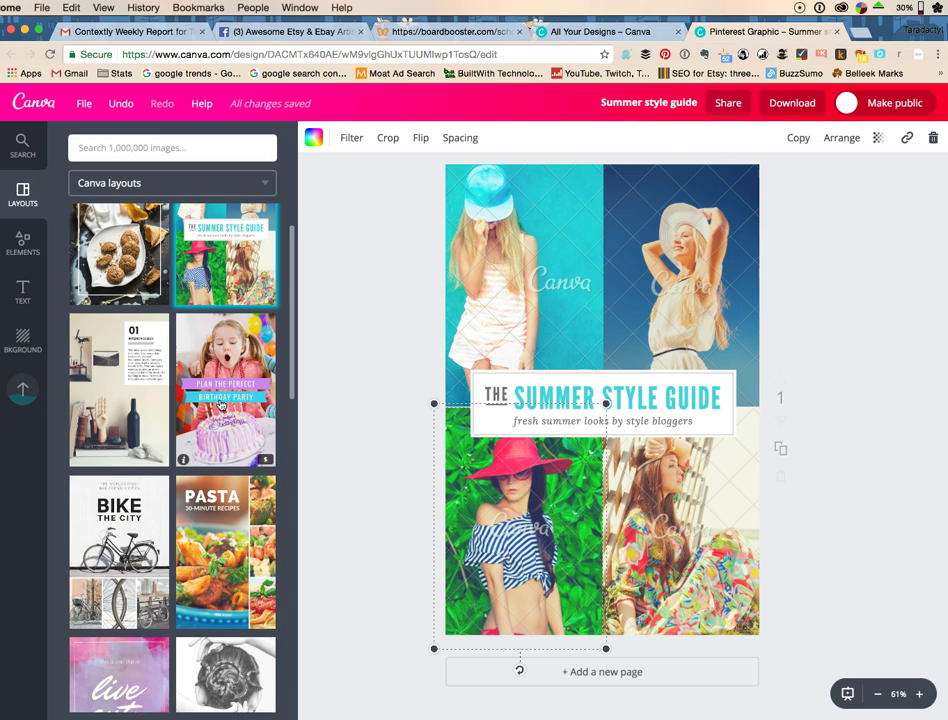
scroll(221, 404, "down", 3)
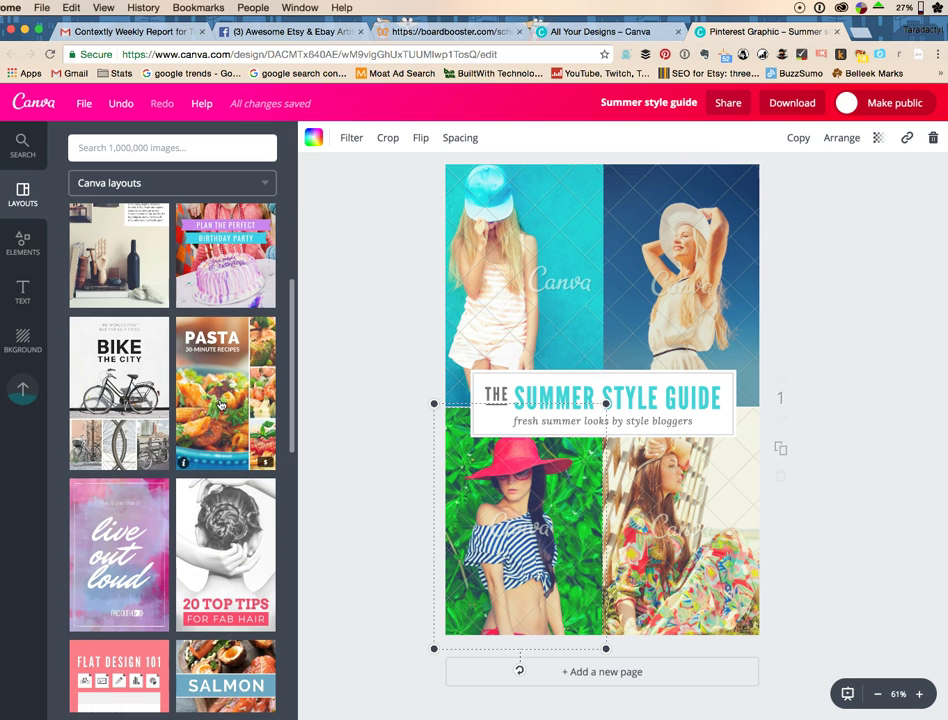
scroll(222, 404, "down", 7)
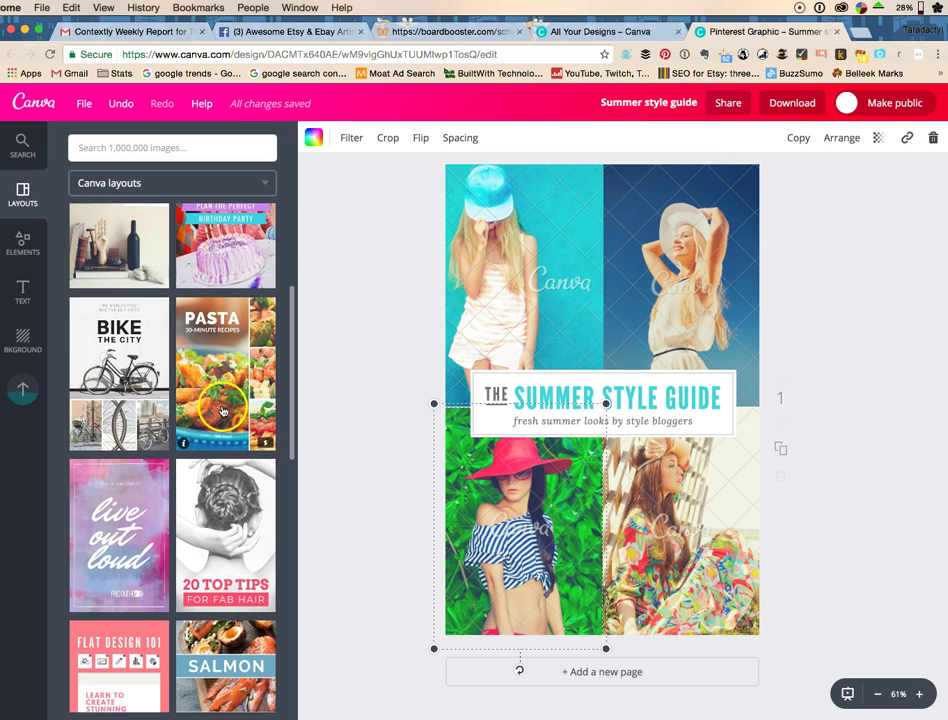
scroll(222, 412, "down", 5)
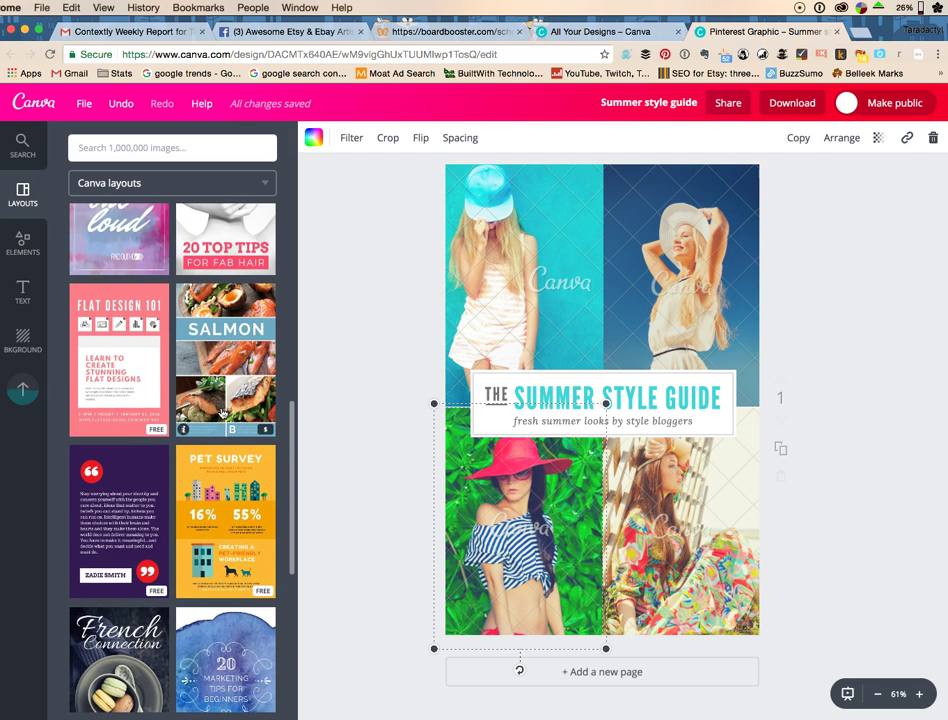
scroll(222, 412, "down", 2)
scroll(222, 412, "down", 12)
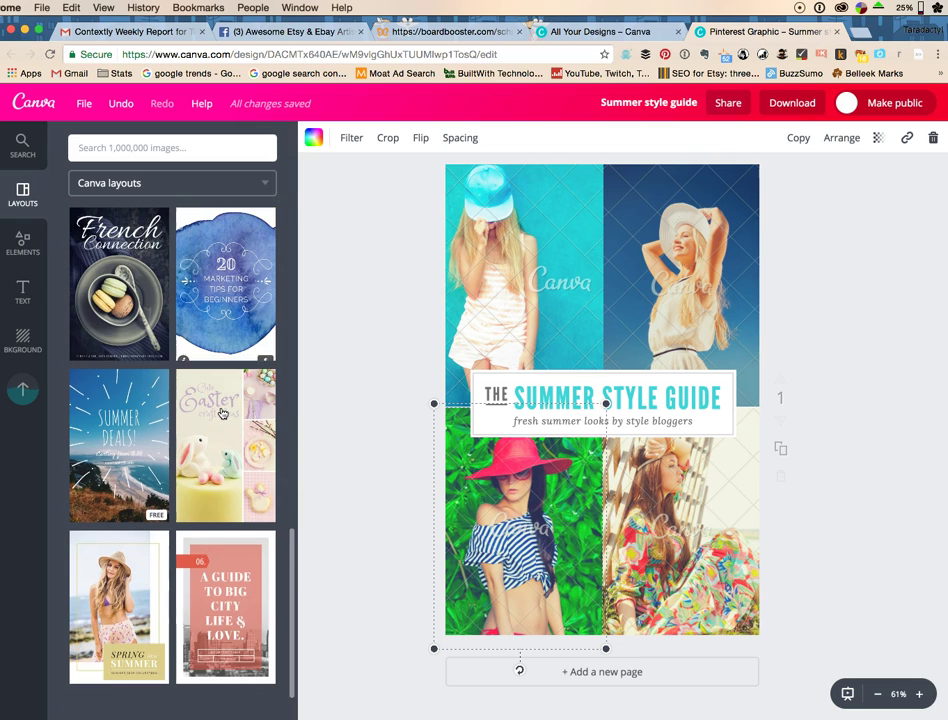
left_click(216, 410)
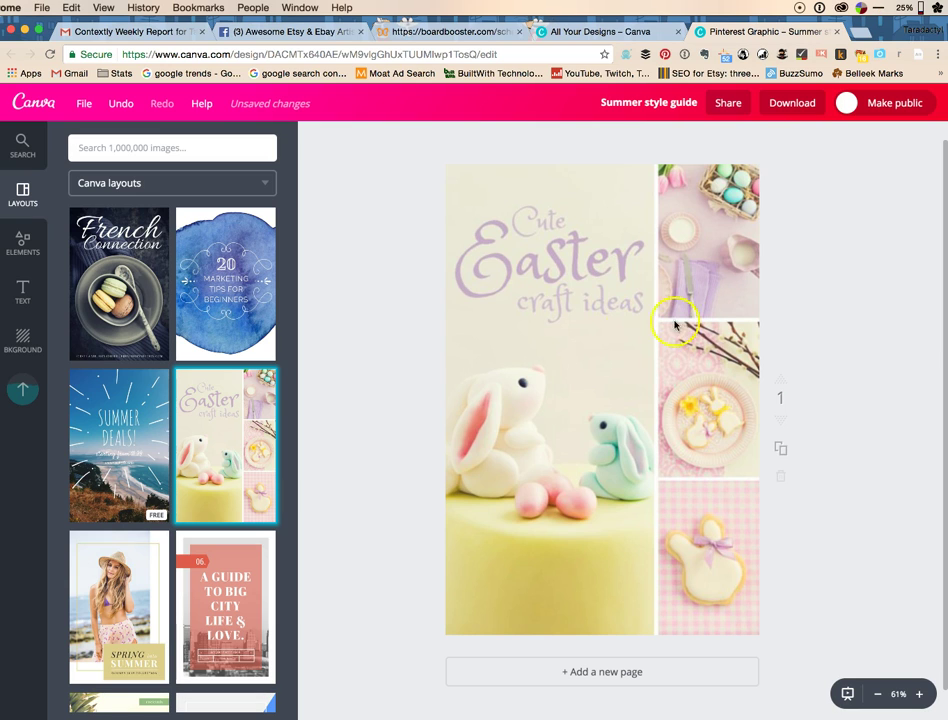
left_click(507, 275)
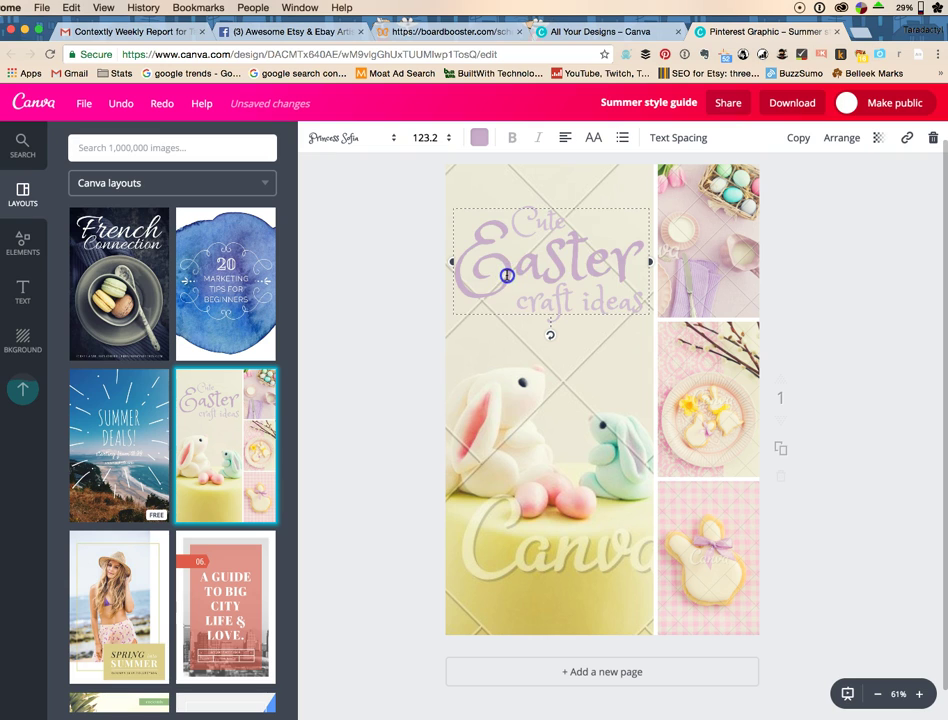
left_click(507, 275)
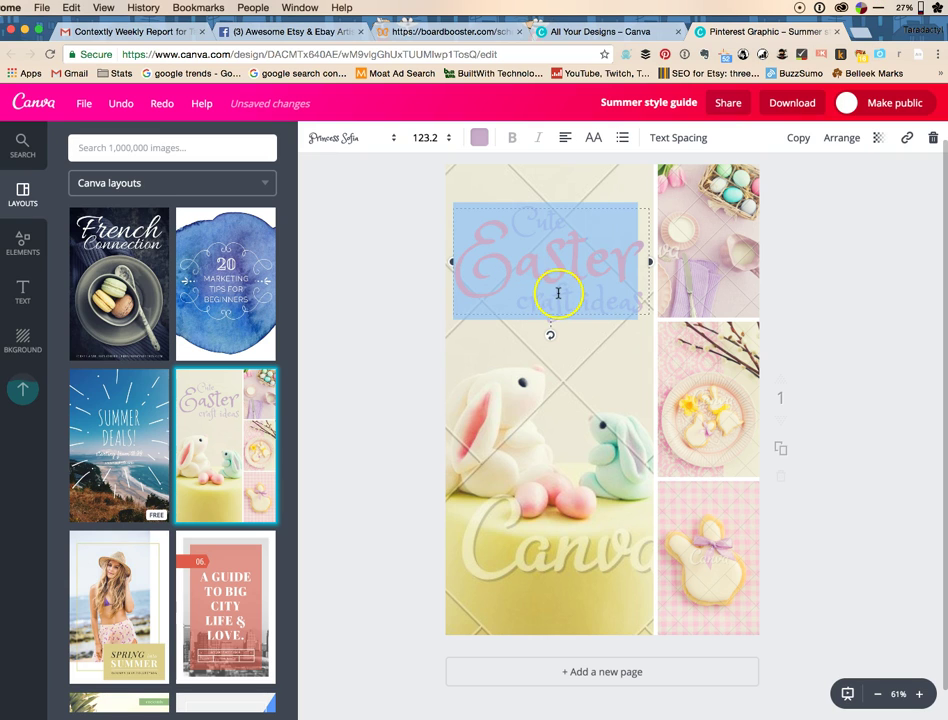
left_click(366, 295)
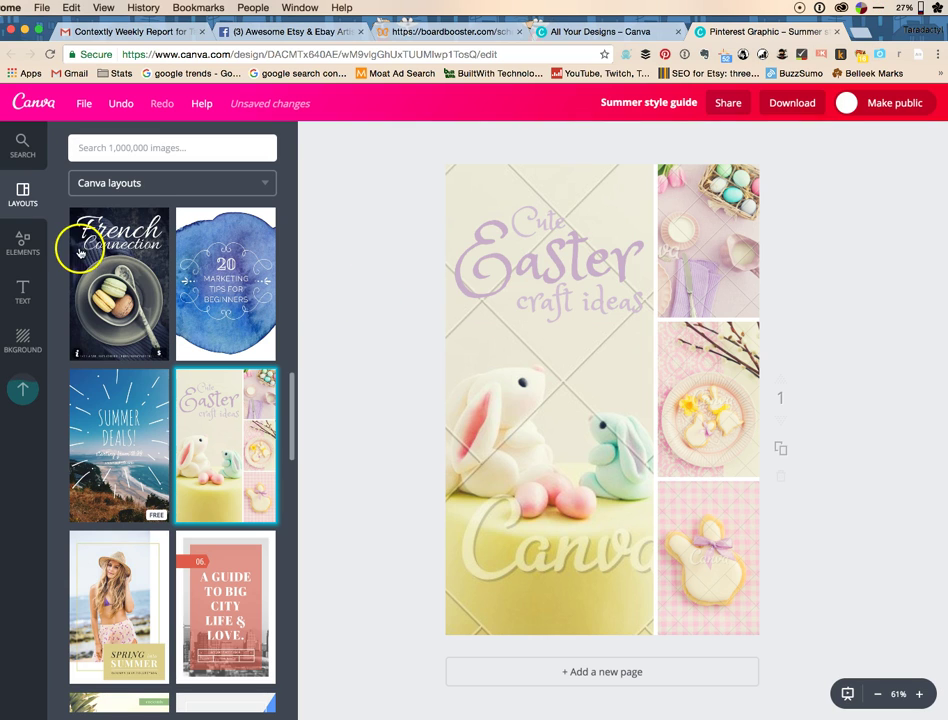
Replace the layout's large bunny photo with the uploaded vintage portrait photo
left_click(22, 389)
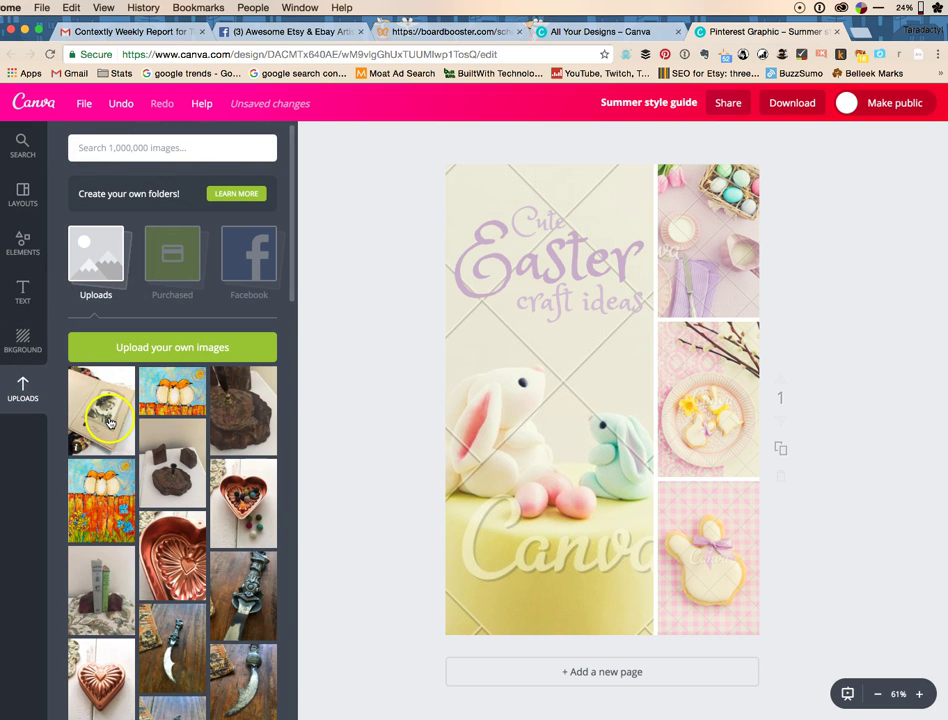
left_click_drag(104, 378, 499, 432)
left_click(491, 444)
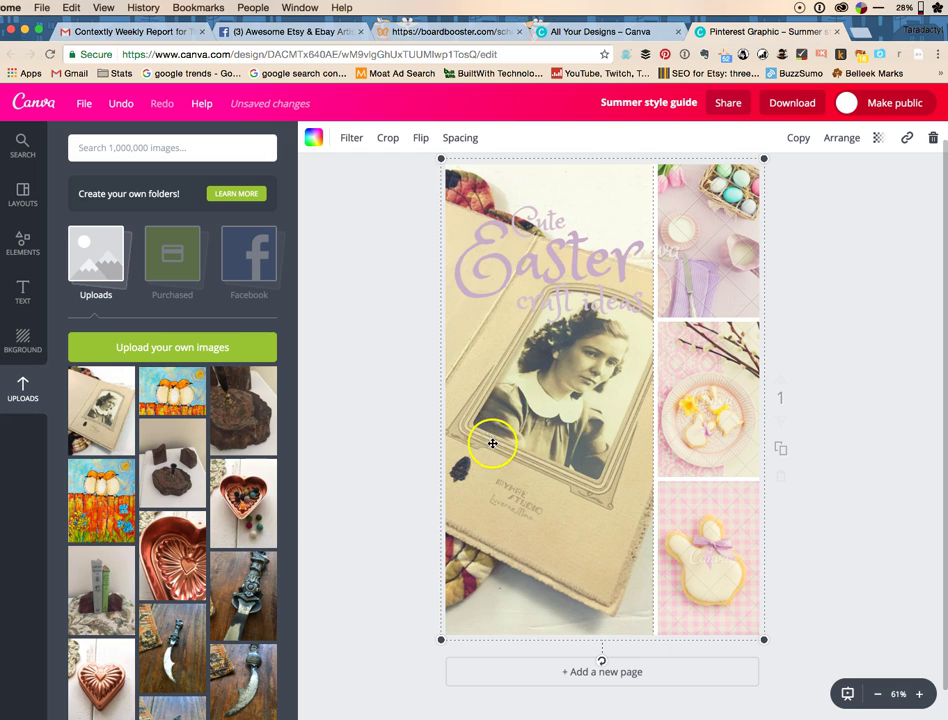
left_click(378, 361)
scroll(393, 384, "up", 1)
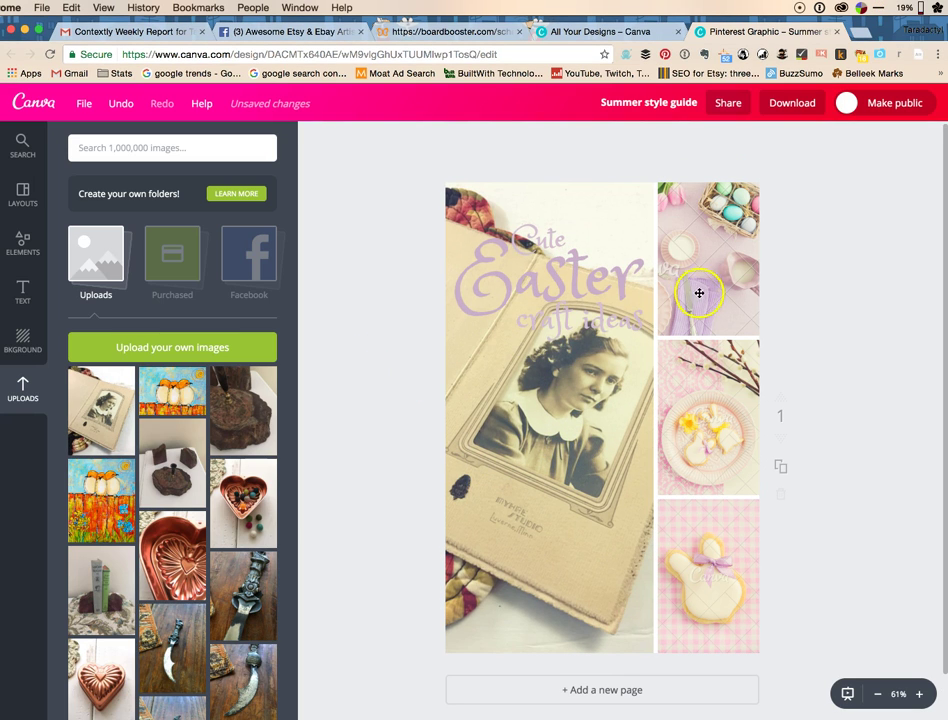
Upload IMG_2641.JPG, IMG_2642.JPG and IMG_2643.JPG together from the same folder and dismiss the upload error
left_click(155, 349)
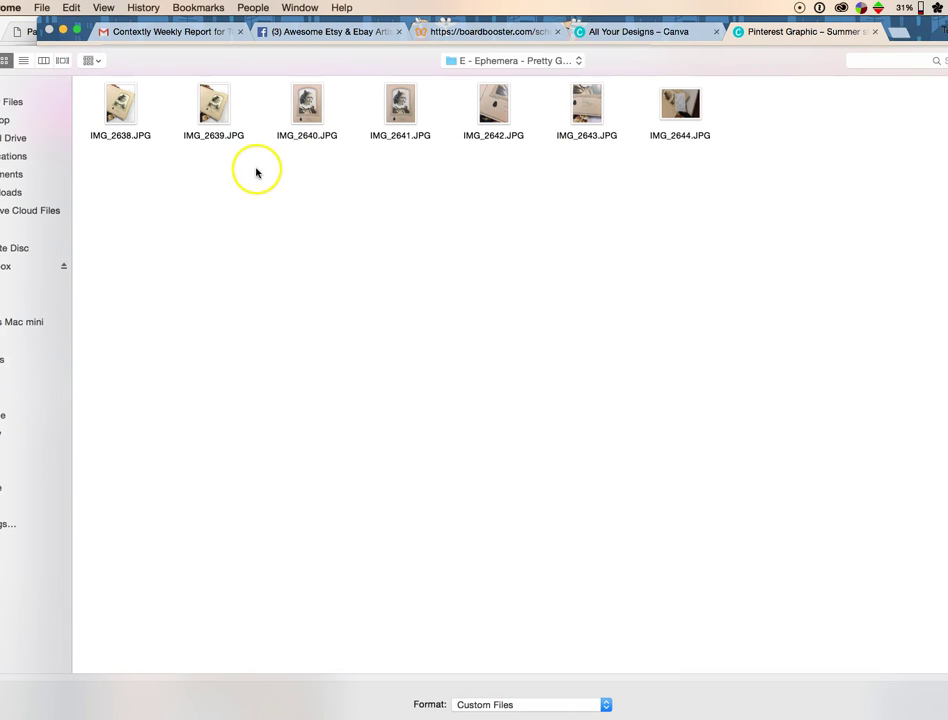
left_click(511, 111)
left_click(584, 106, "super")
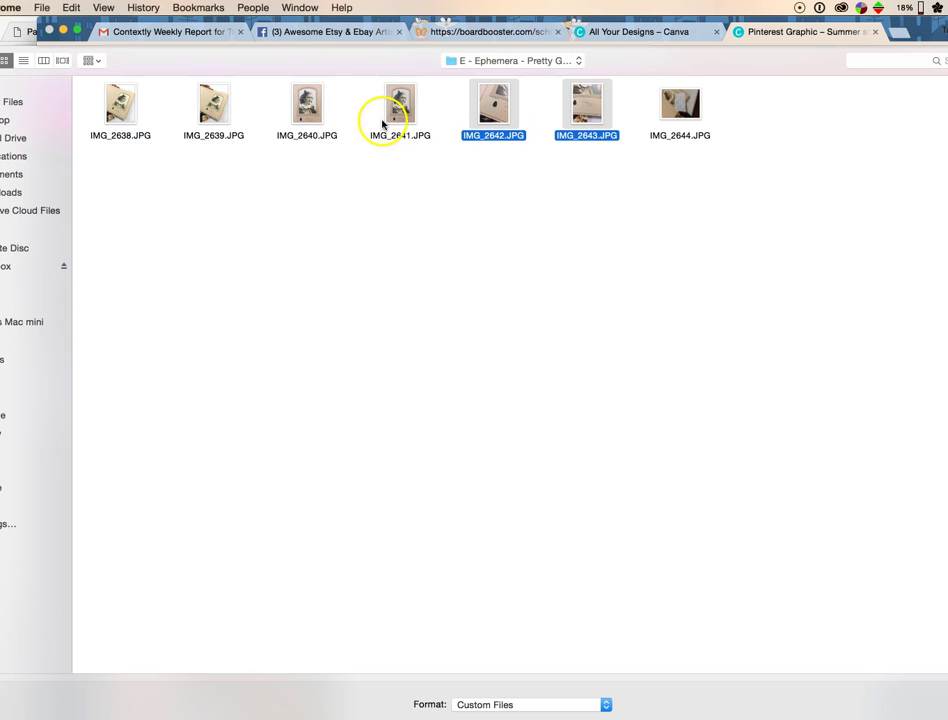
left_click(414, 121, "super")
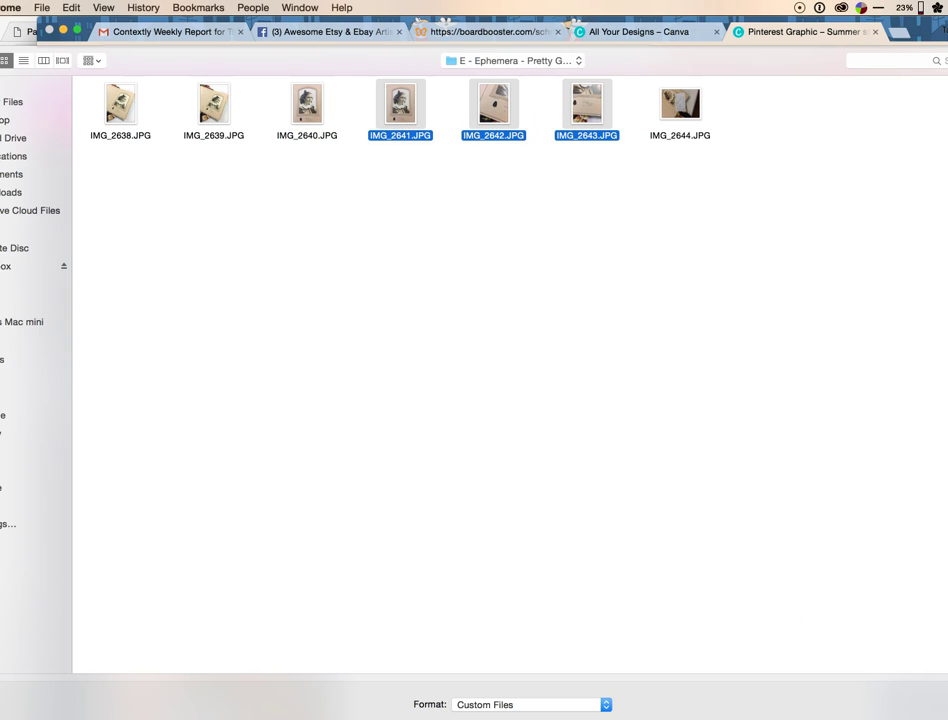
key("Return")
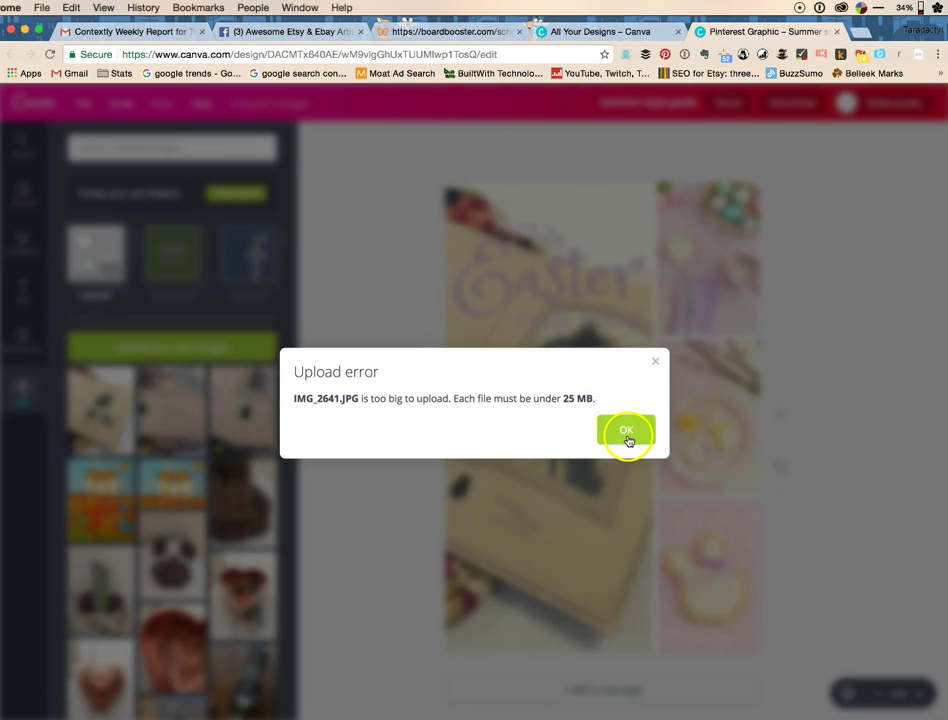
left_click(626, 432)
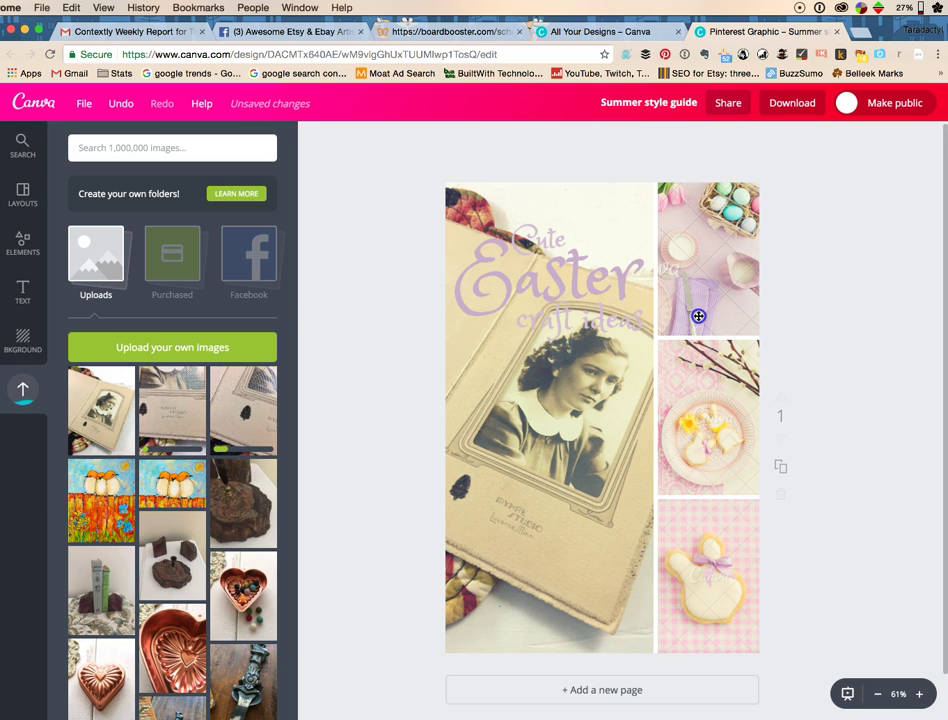
mouse_move(174, 404)
left_mouse_down()
mouse_move(503, 363)
mouse_move(160, 400)
left_mouse_up()
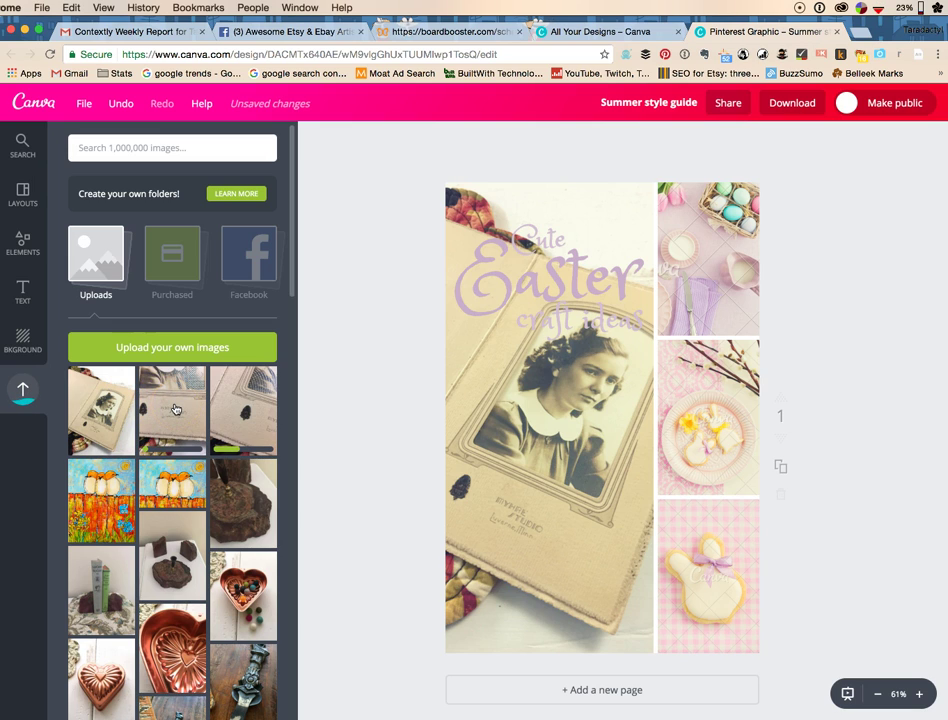
left_click(549, 286)
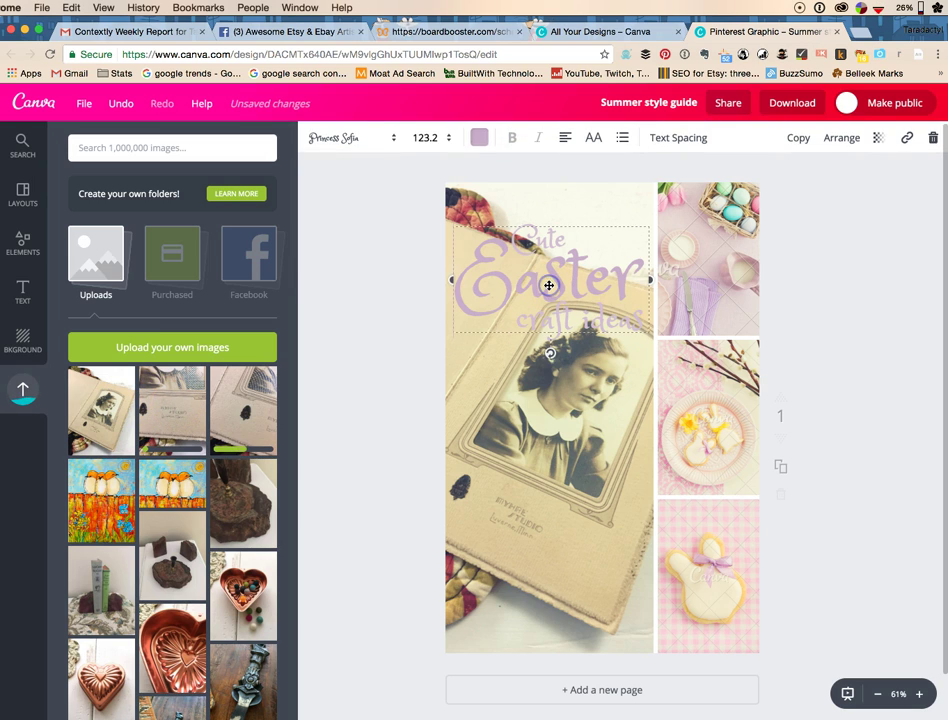
left_click(549, 286)
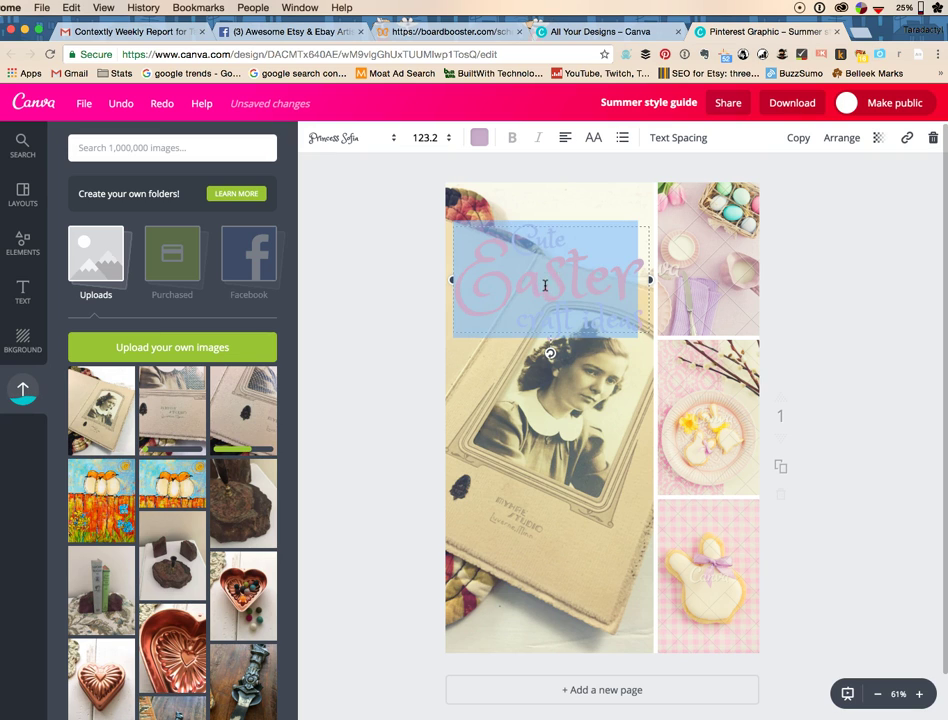
left_click(527, 228)
left_click_drag(562, 231, 522, 233)
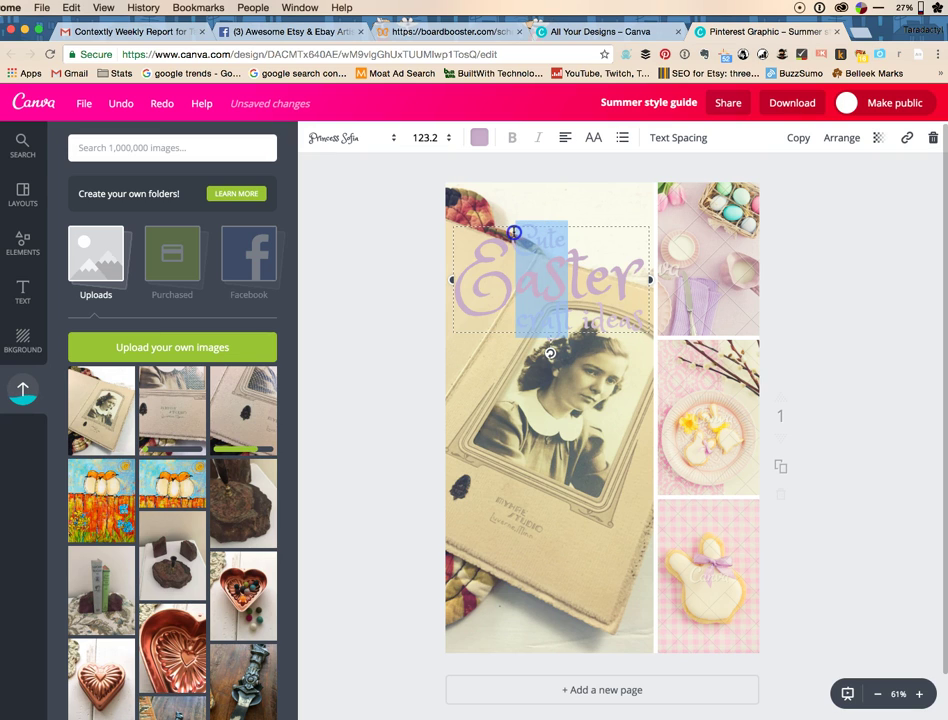
type("sdfs")
key("Return")
type("df")
Replace the whole large heading text on the portrait photo with "Found Relatives", one word per line
left_click_drag(580, 348, 452, 279)
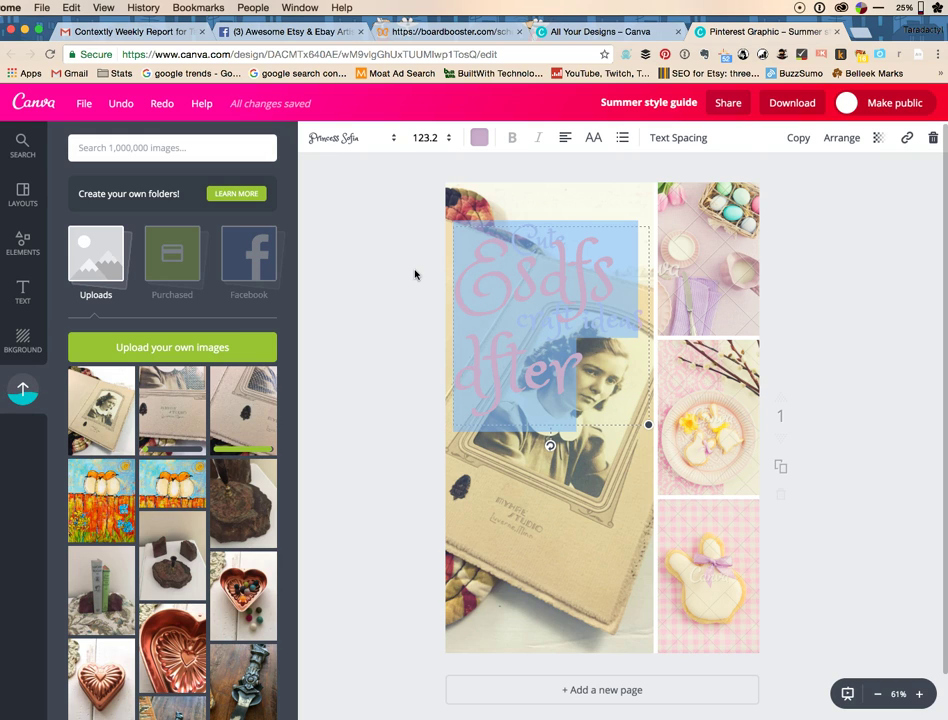
key("super+z")
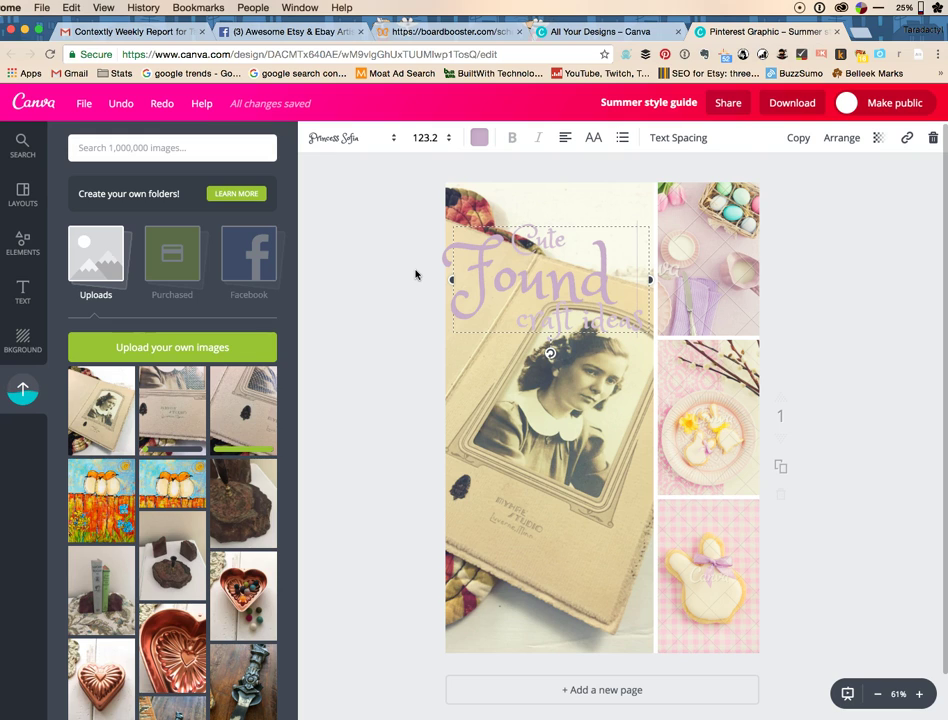
key("Return")
type("Re")
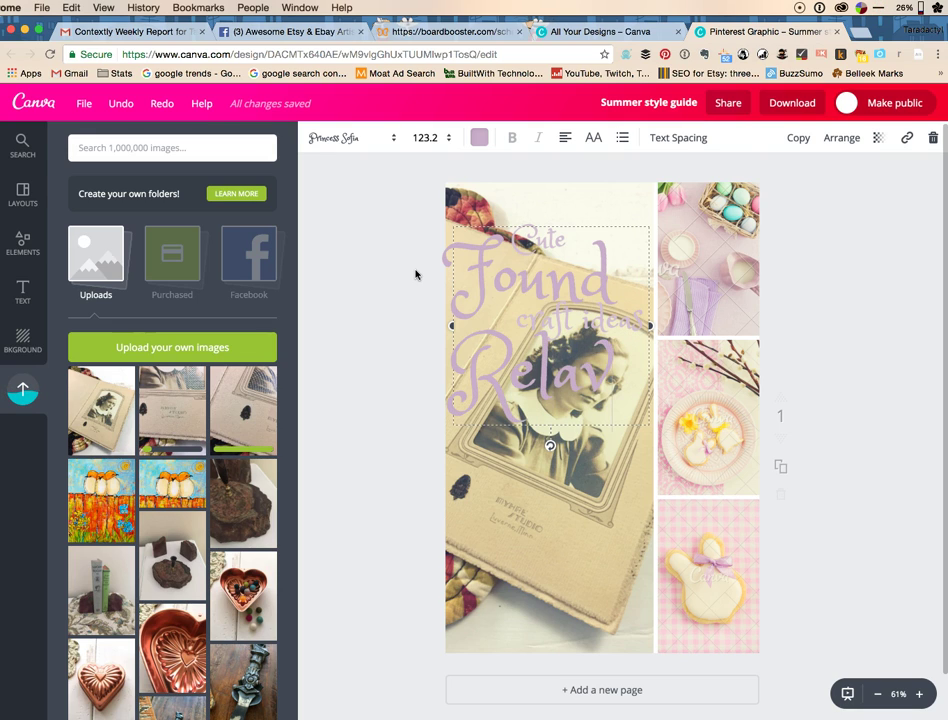
type("latives")
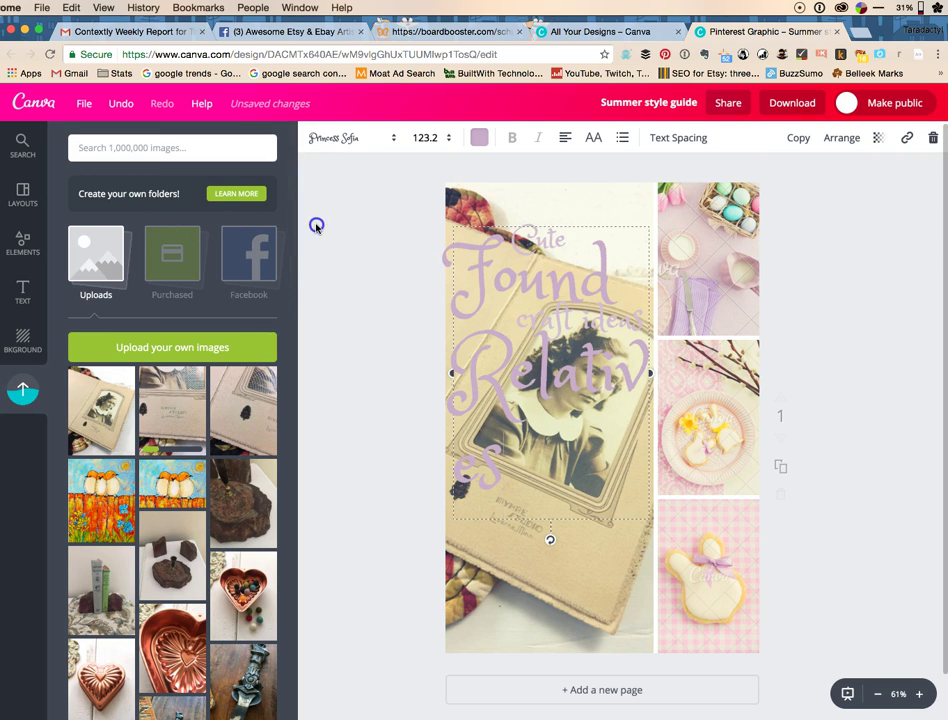
key("Escape")
Set the "Found Relatives" heading to font size 80 and move it onto the lower part of the portrait photo
left_click_drag(507, 286, 546, 432)
left_click_drag(270, 421, 529, 446)
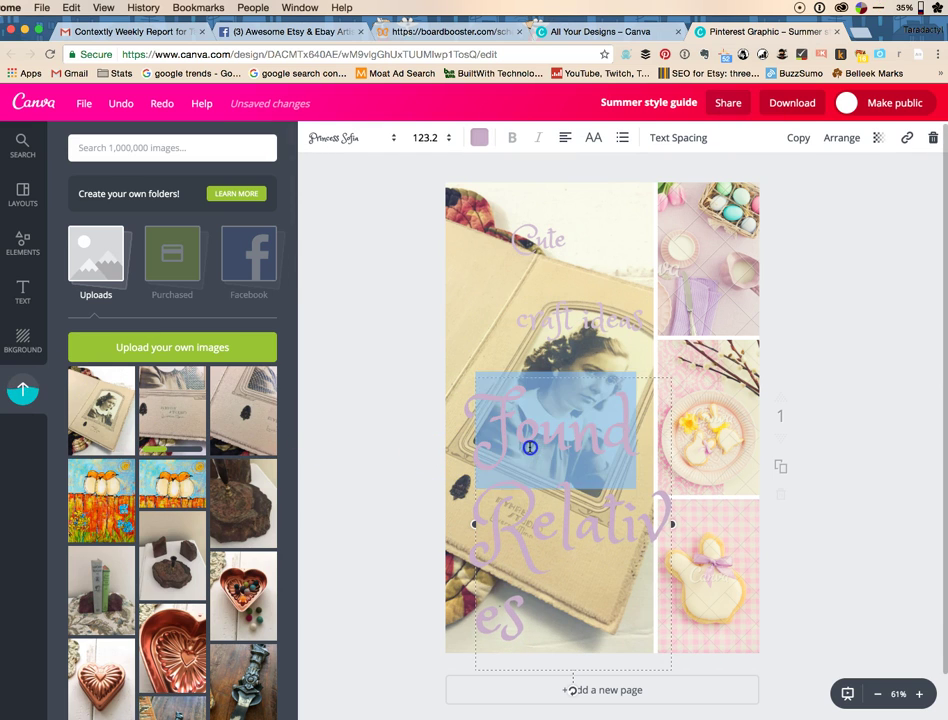
left_click(432, 139)
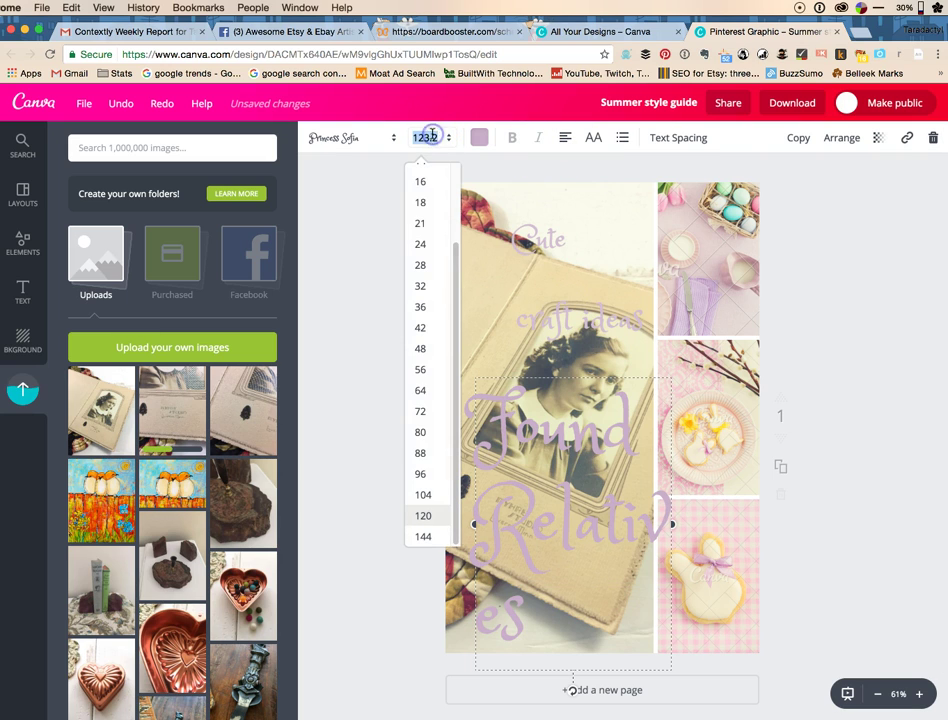
left_click(424, 437)
left_click(366, 328)
left_click_drag(519, 415, 521, 549)
left_click(434, 152)
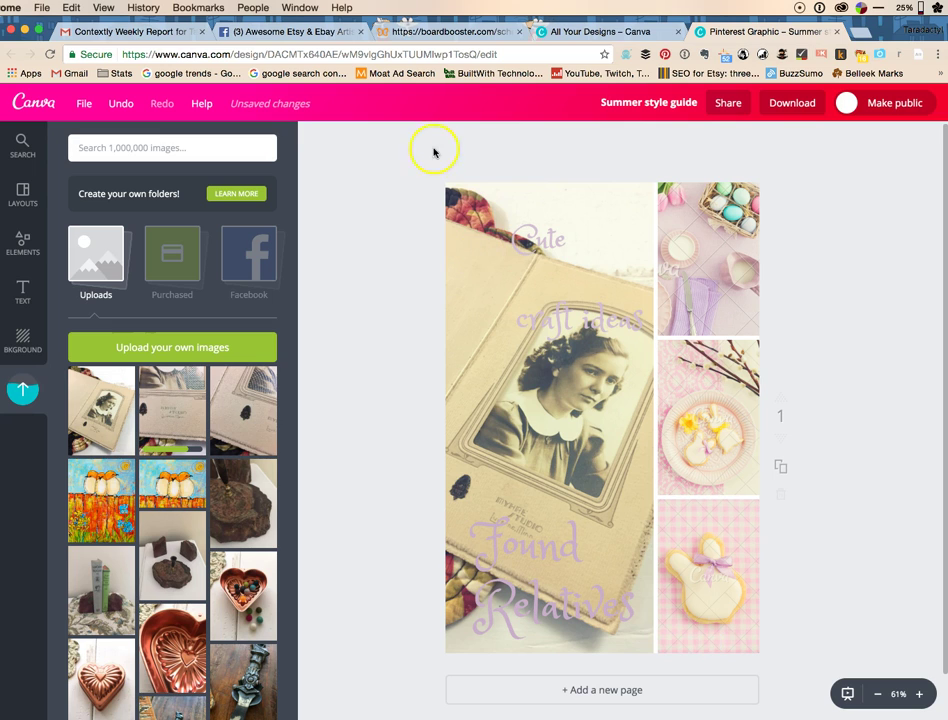
Recolour the whole "Found Relatives" heading dark grey from the default palette
double_click(525, 556)
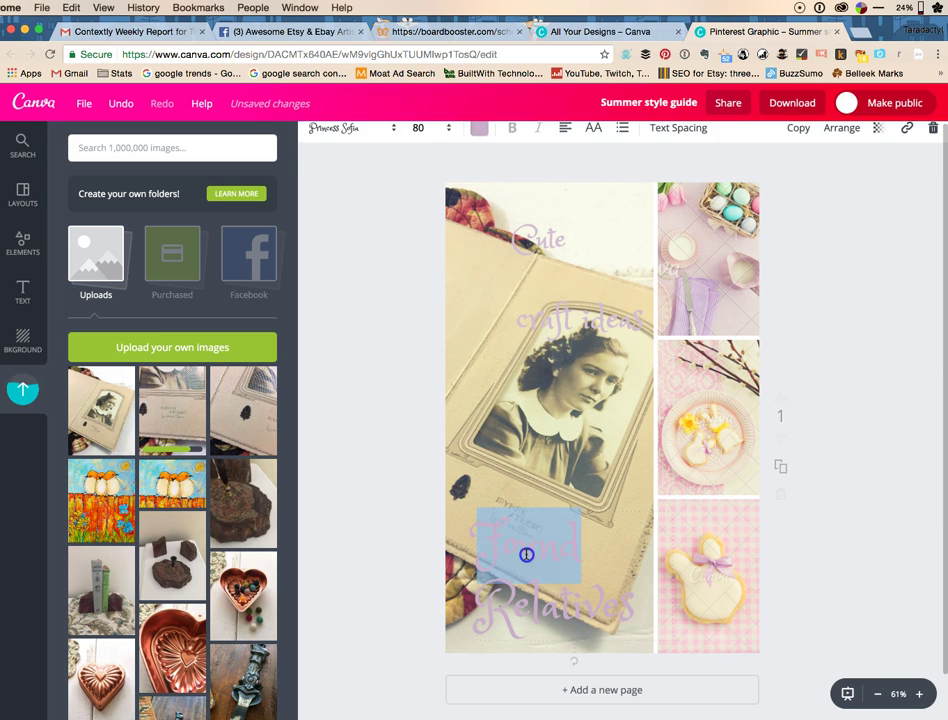
left_click(479, 138)
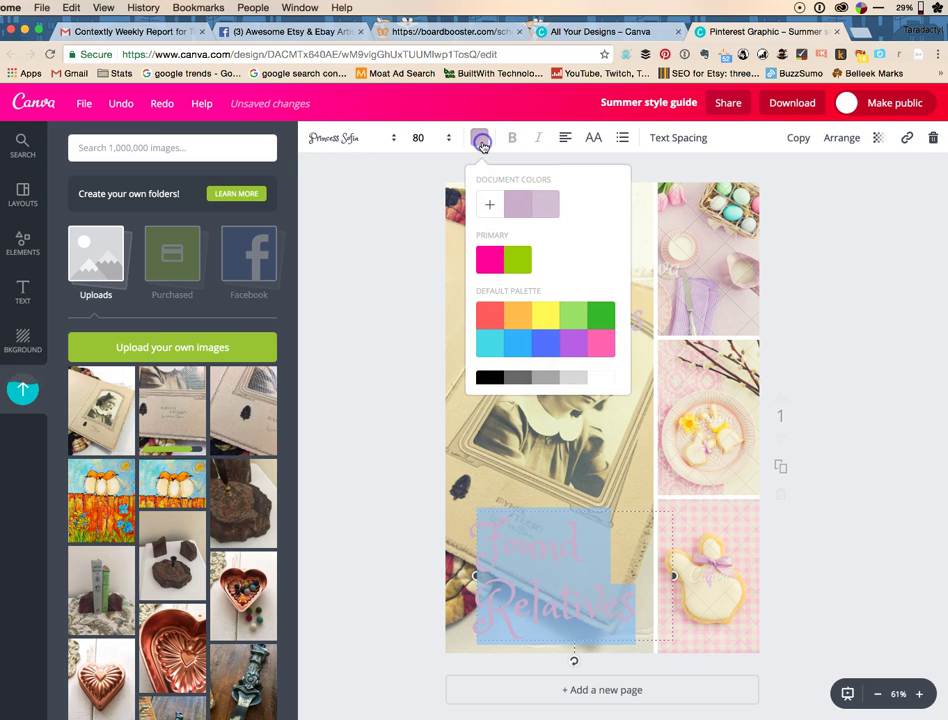
left_click(541, 353)
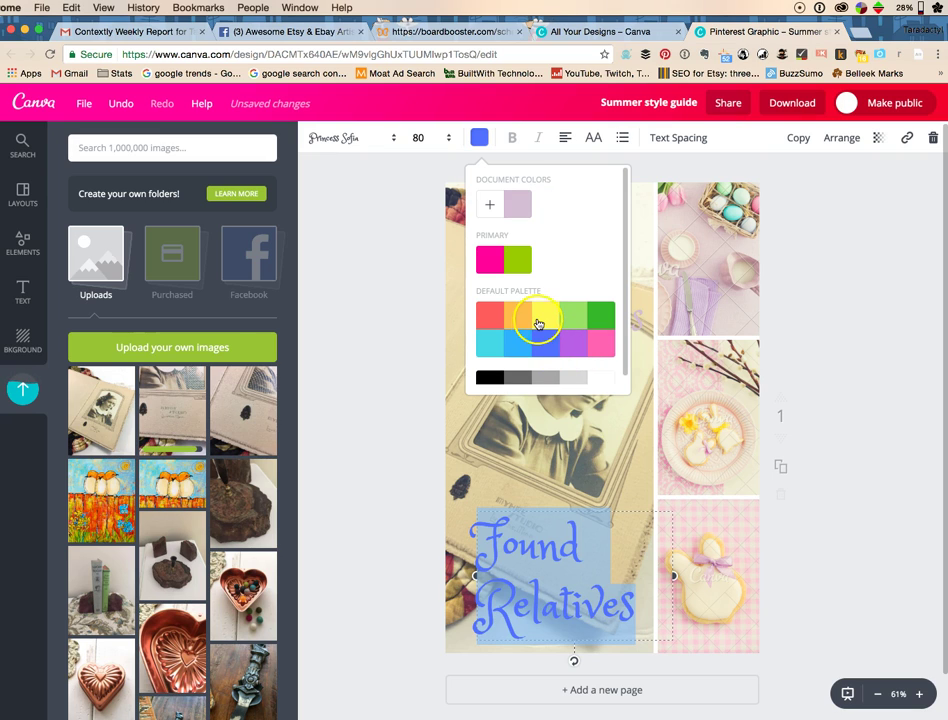
left_click(490, 378)
left_click(527, 379)
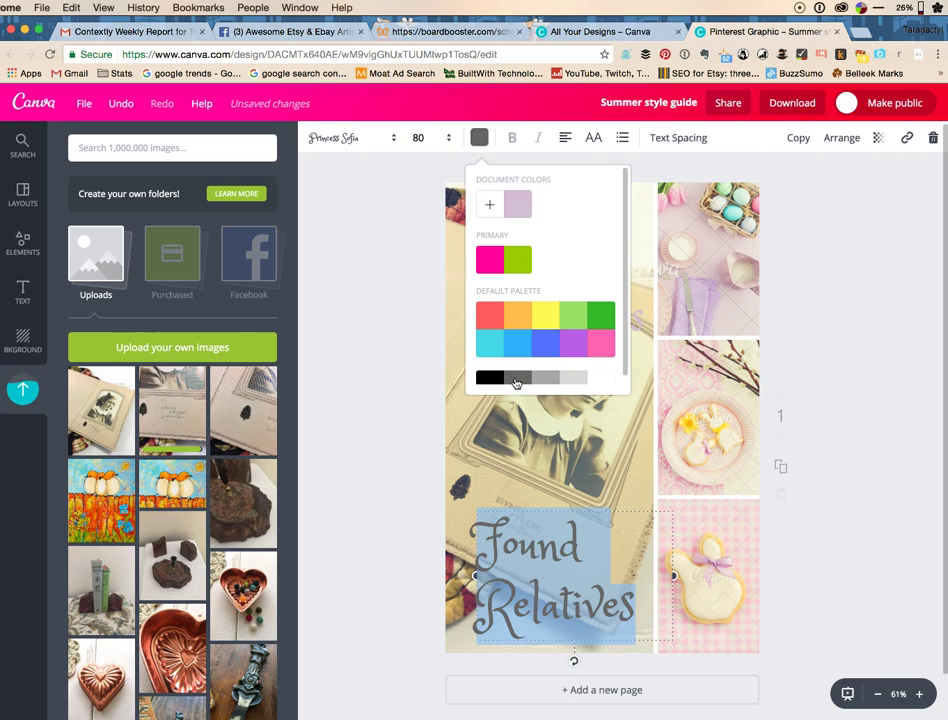
left_click(382, 333)
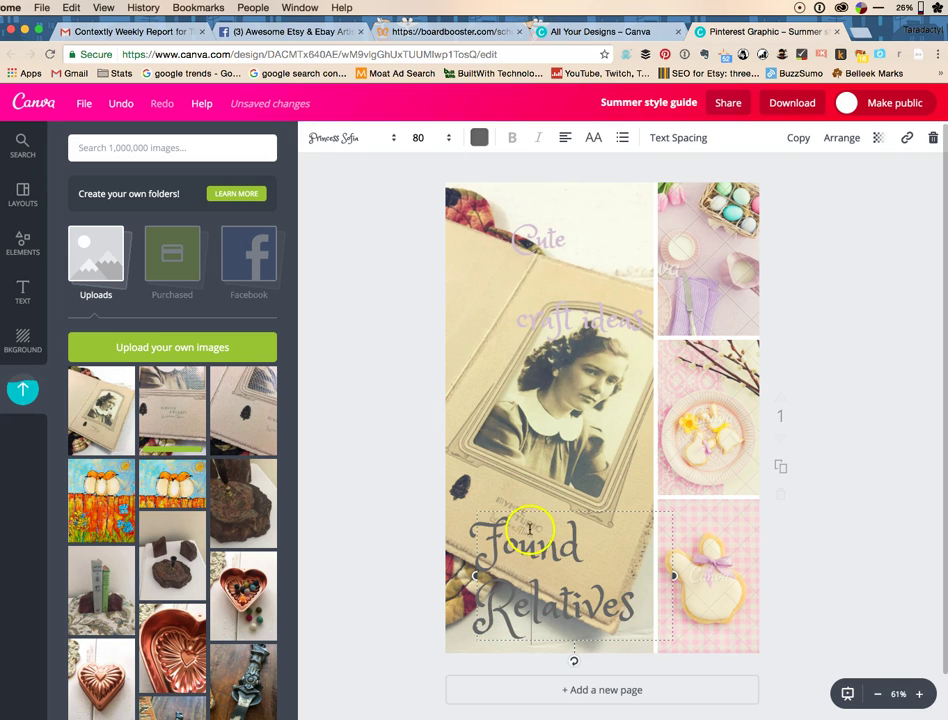
left_click(323, 484)
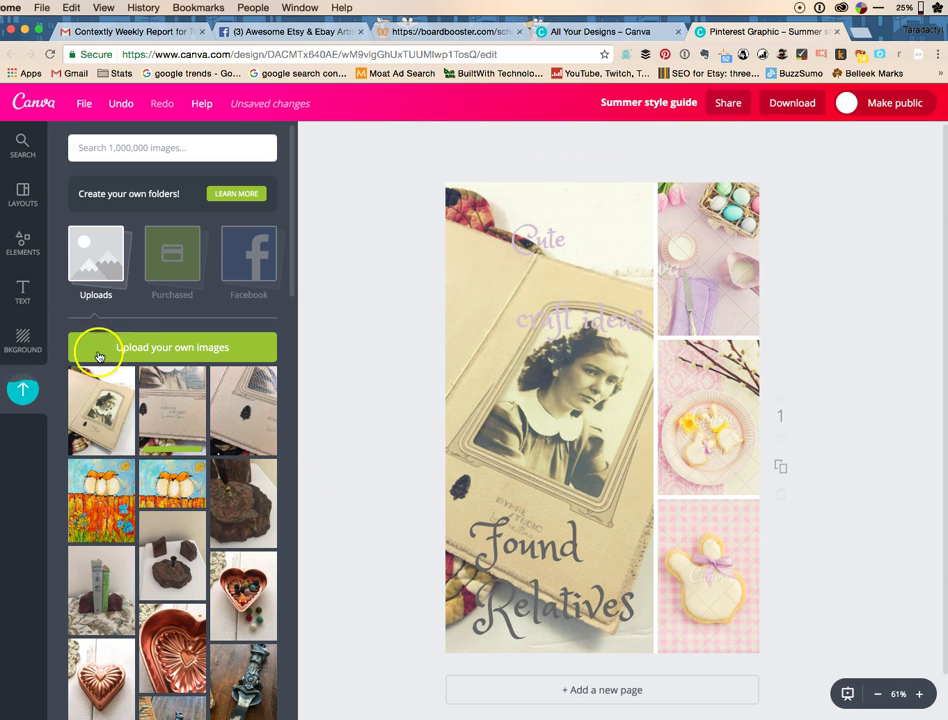
Add the free wavy-edged round shape over the lower part of the portrait photo
left_click(22, 243)
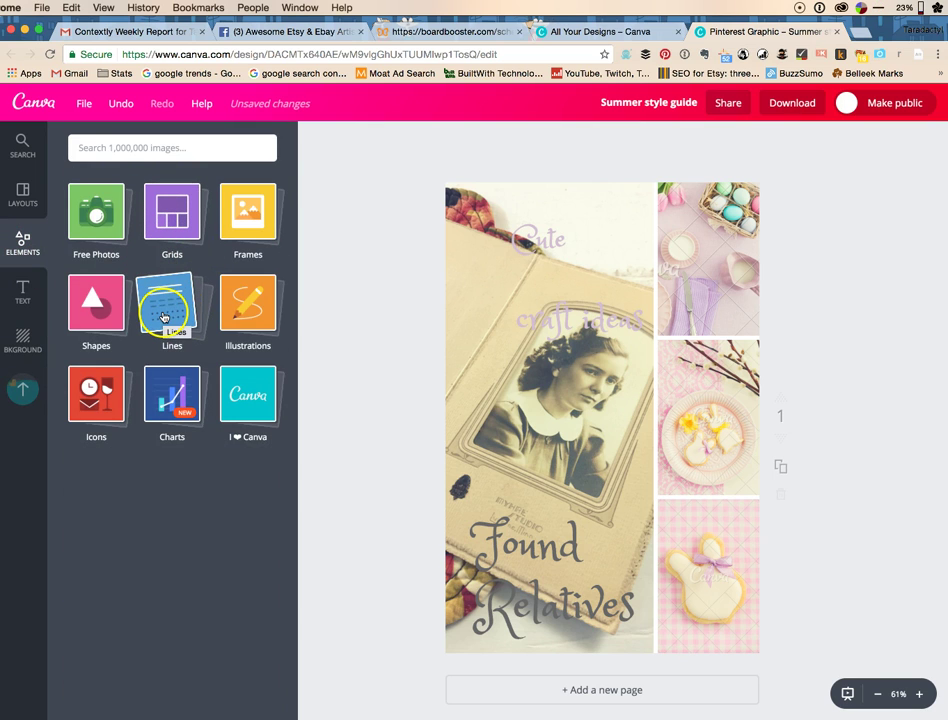
left_click(110, 305)
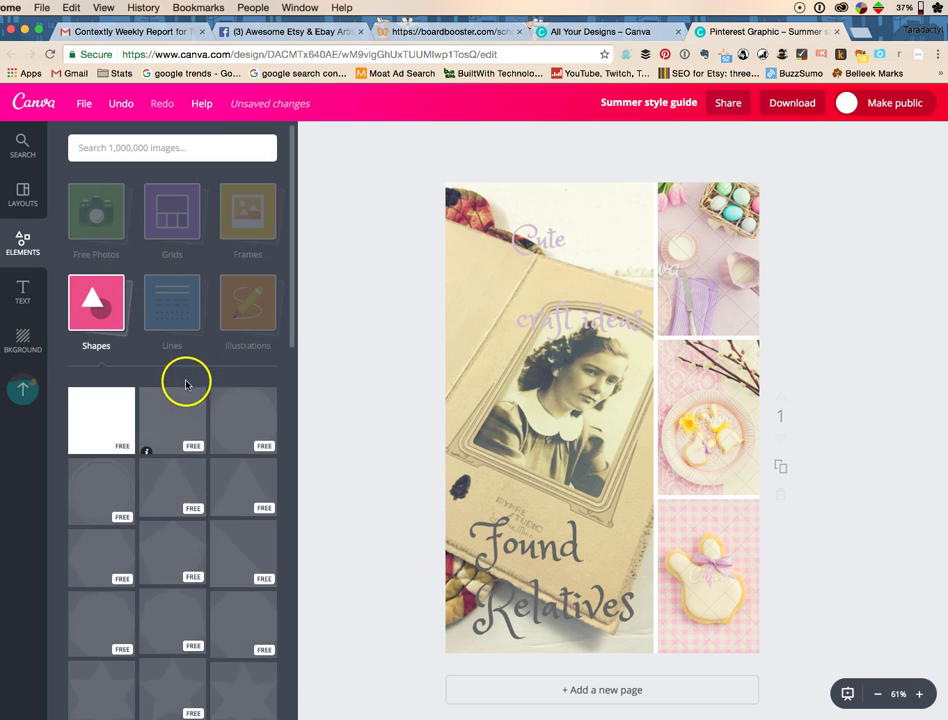
scroll(133, 450, "down", 3)
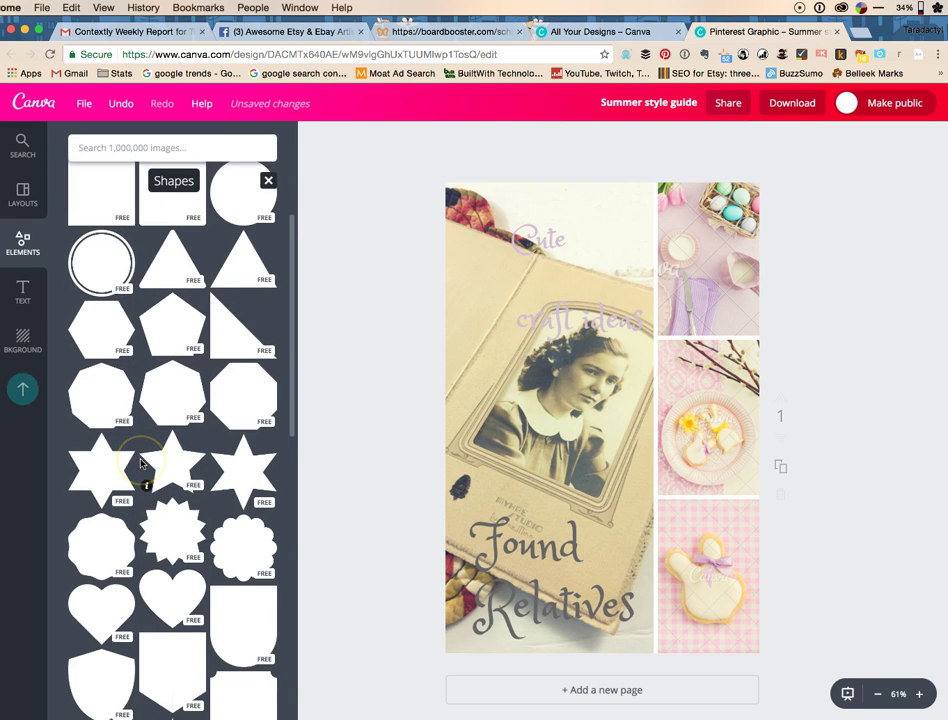
scroll(141, 463, "down", 1)
left_click_drag(116, 493, 542, 550)
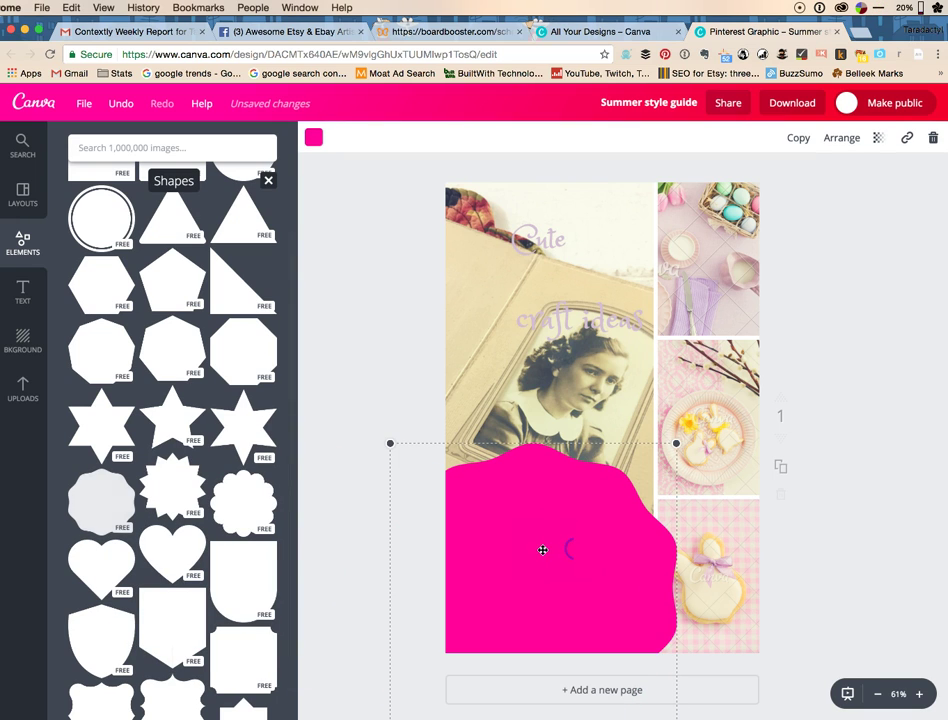
Send the pink wavy shape back one layer so it sits behind the "Found Relatives" heading
left_click(583, 421)
left_click(567, 448)
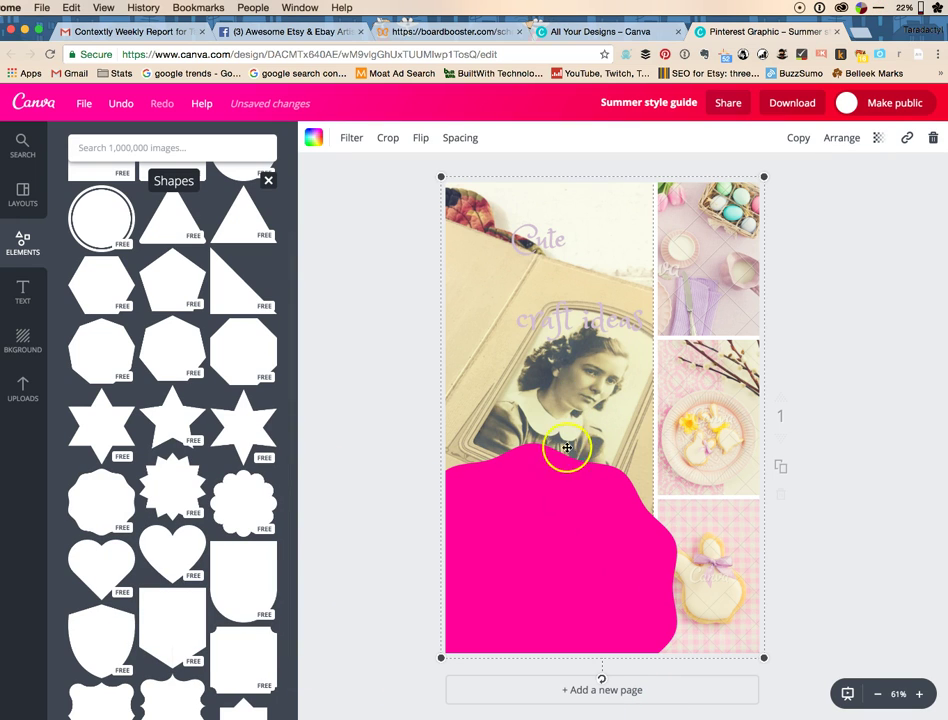
left_click(555, 522)
right_click(556, 523)
left_click(554, 513)
left_click(565, 468)
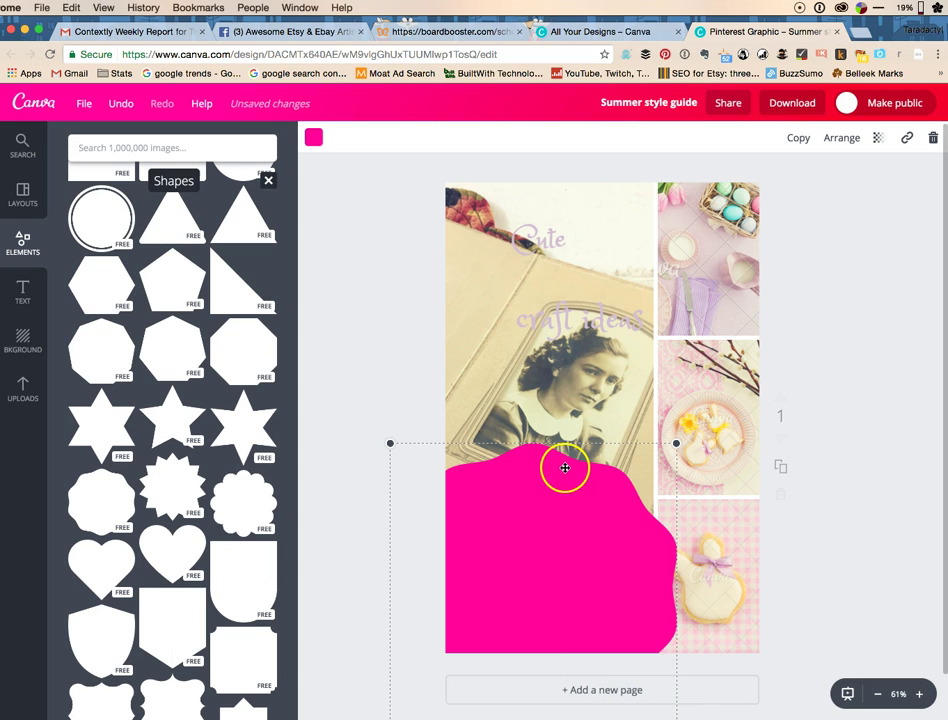
left_click(843, 138)
left_click(820, 201)
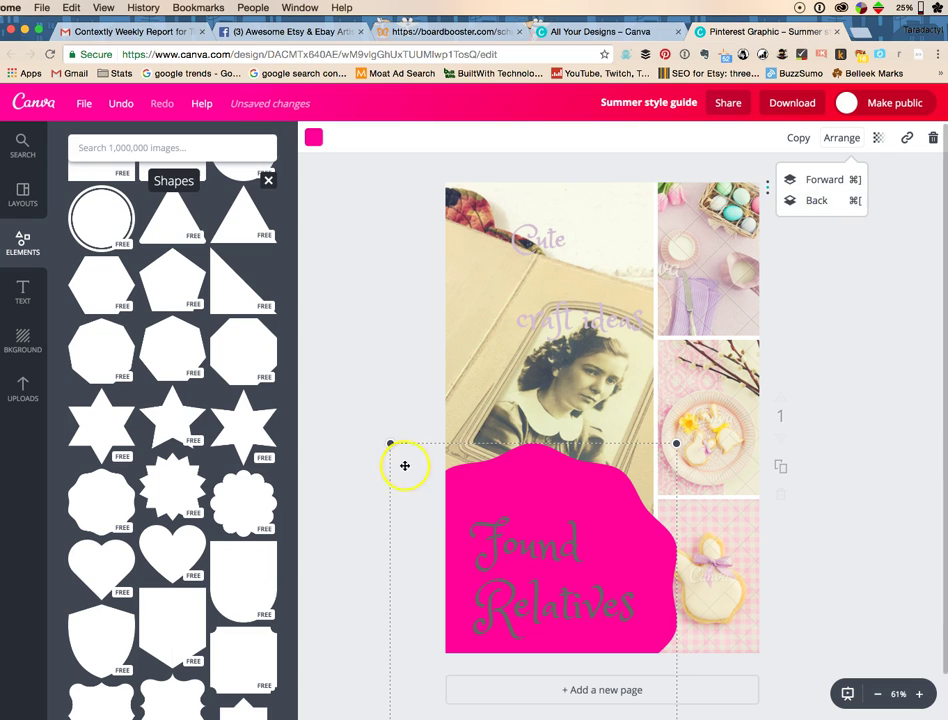
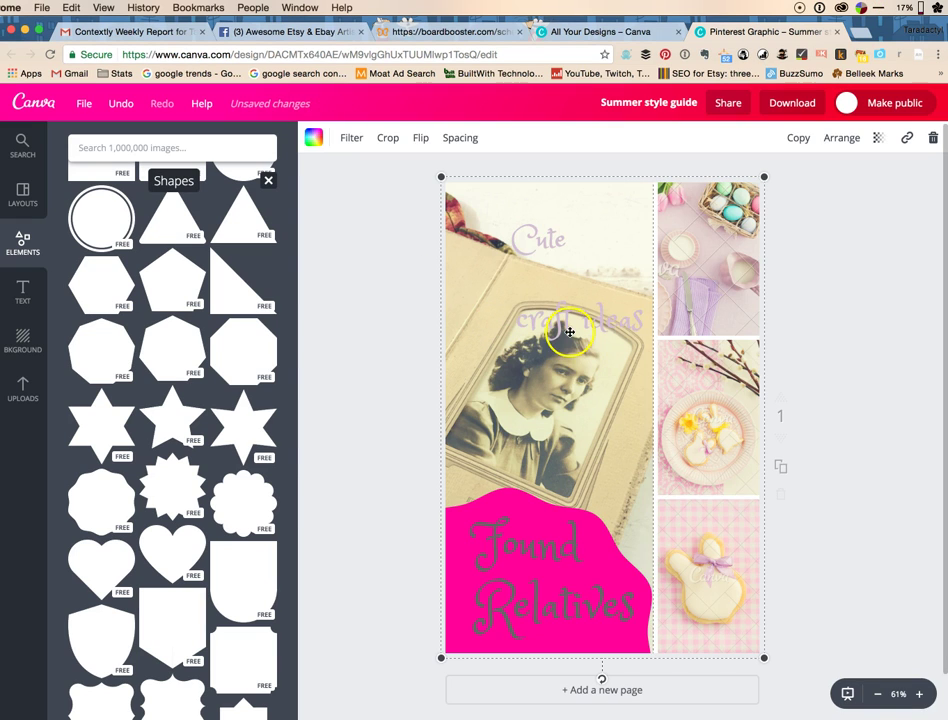
Try bright blue on the wavy shape behind the heading, and settle on the light purple document colour
left_click(523, 549)
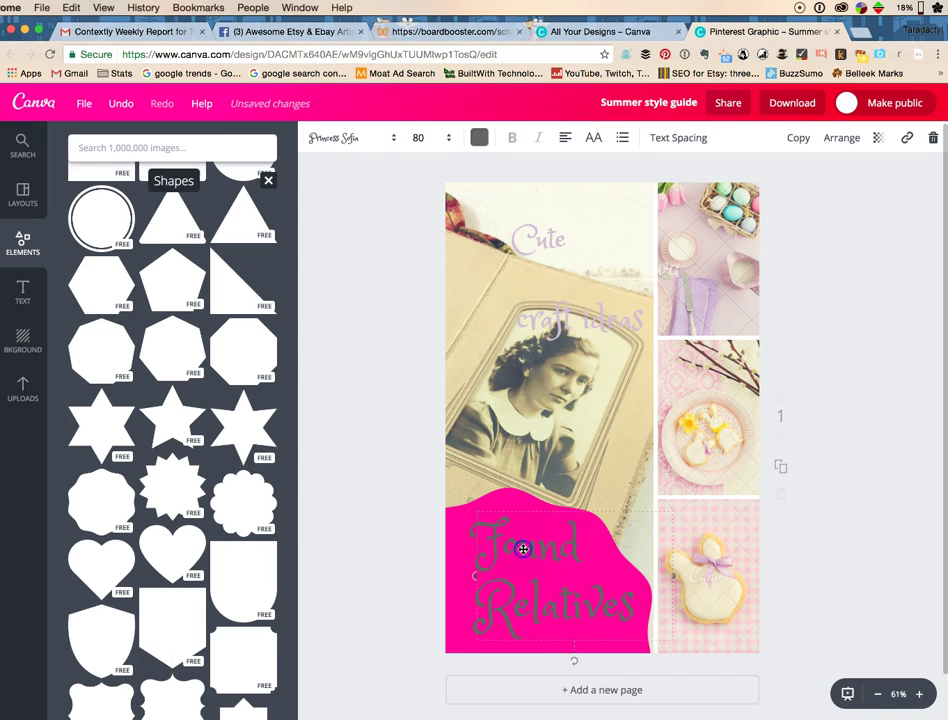
left_click(498, 491)
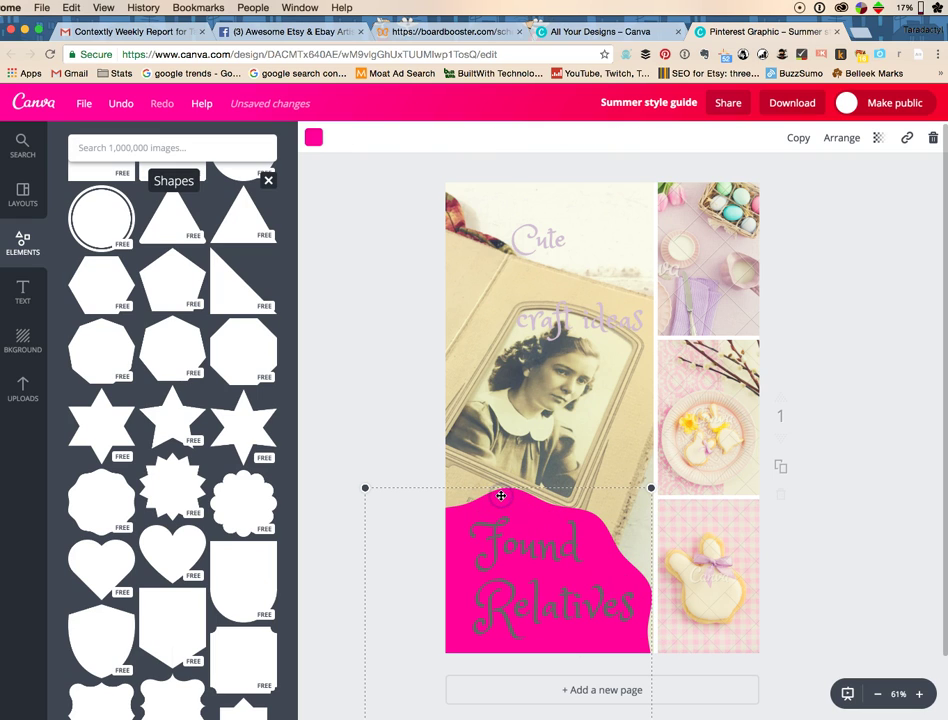
left_click(313, 138)
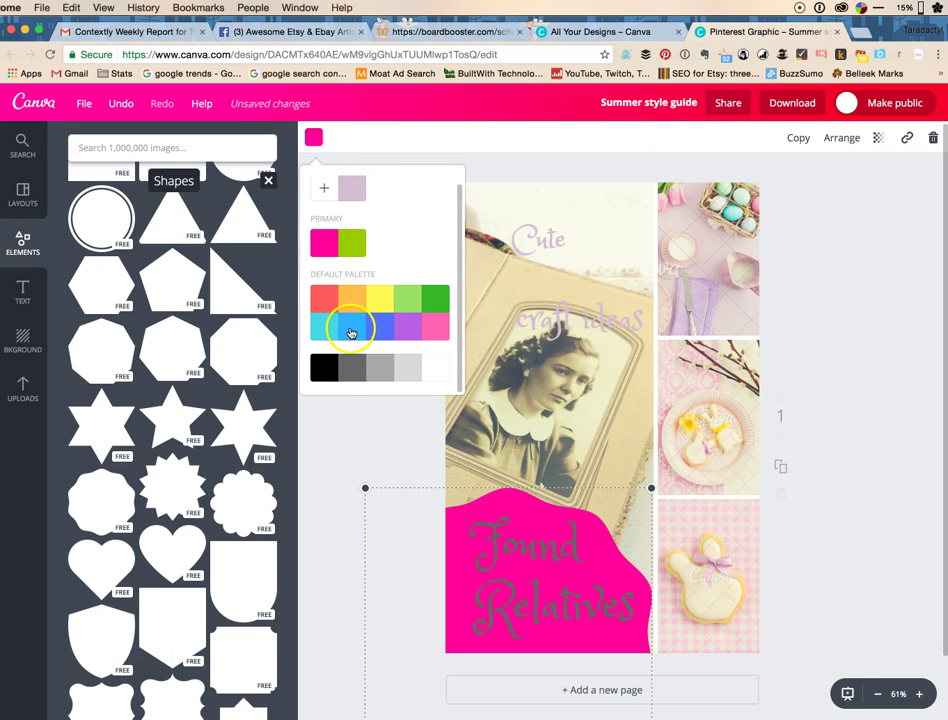
left_click(350, 331)
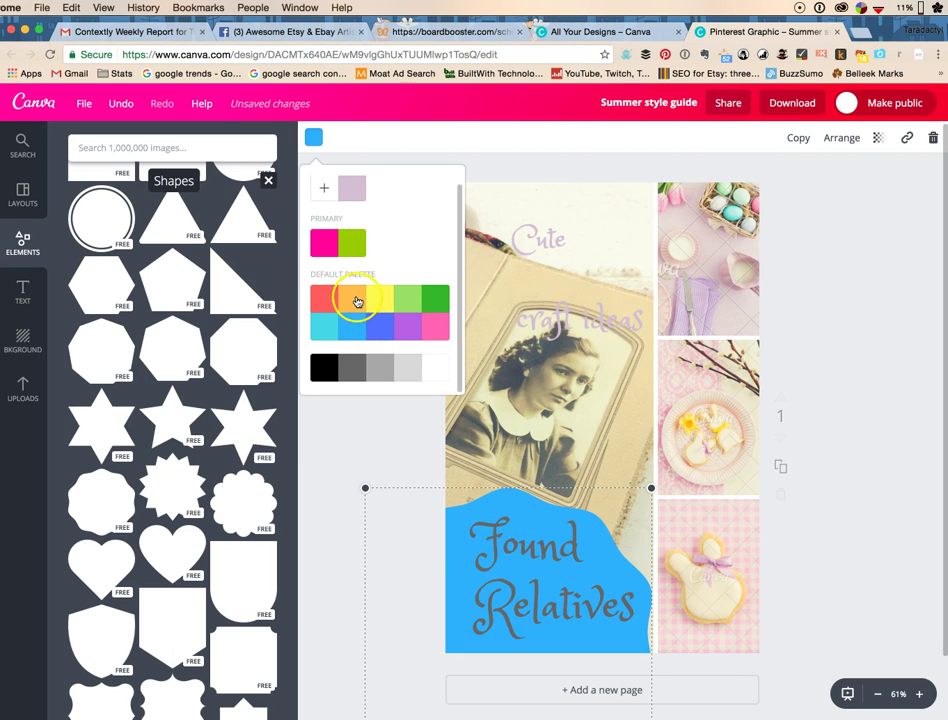
left_click(352, 192)
left_click(366, 349)
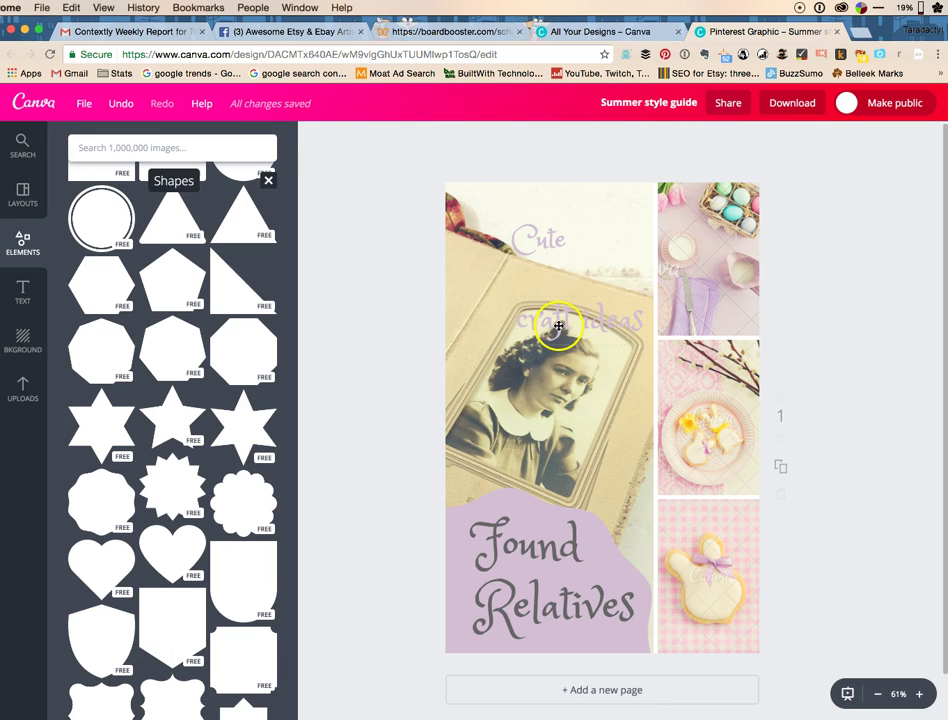
Delete the "craft ideas" text box from the portrait photo
left_click_drag(558, 326, 549, 357)
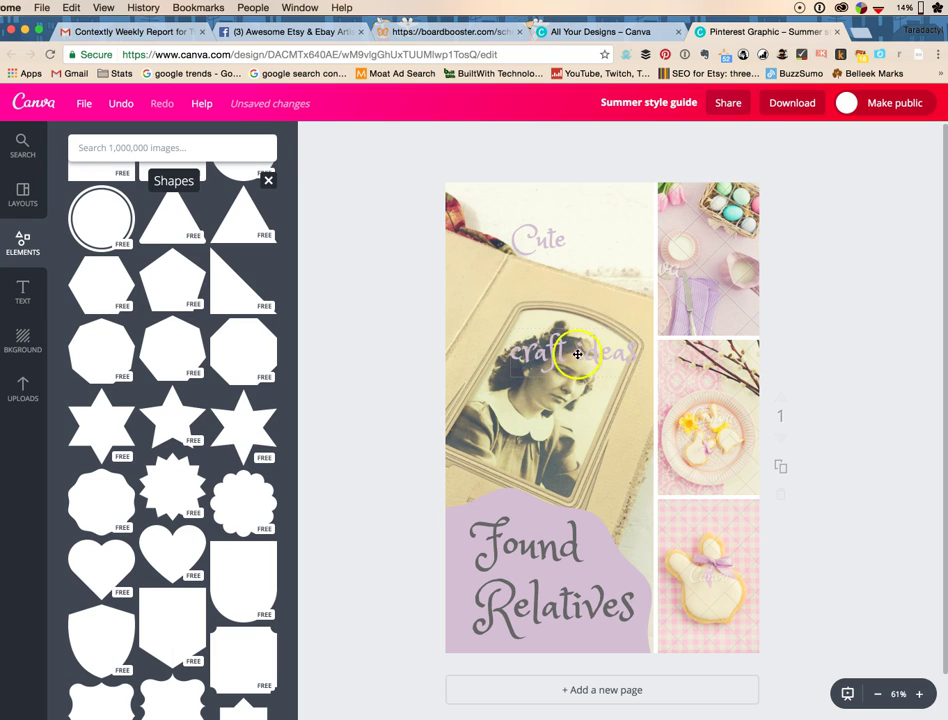
left_click(577, 354)
left_click_drag(589, 353, 561, 355)
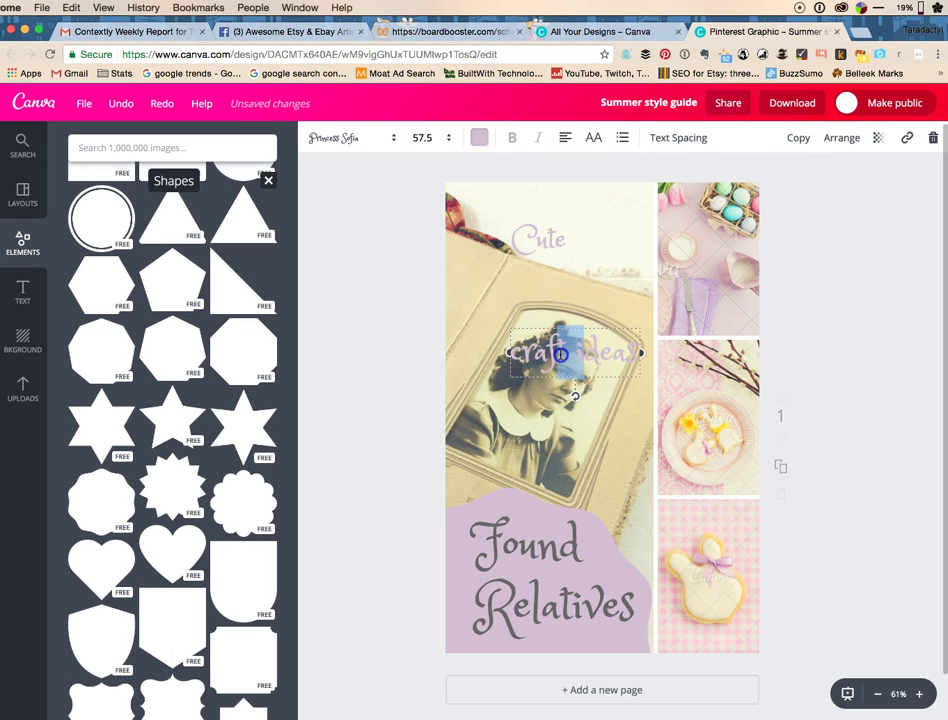
left_click(933, 140)
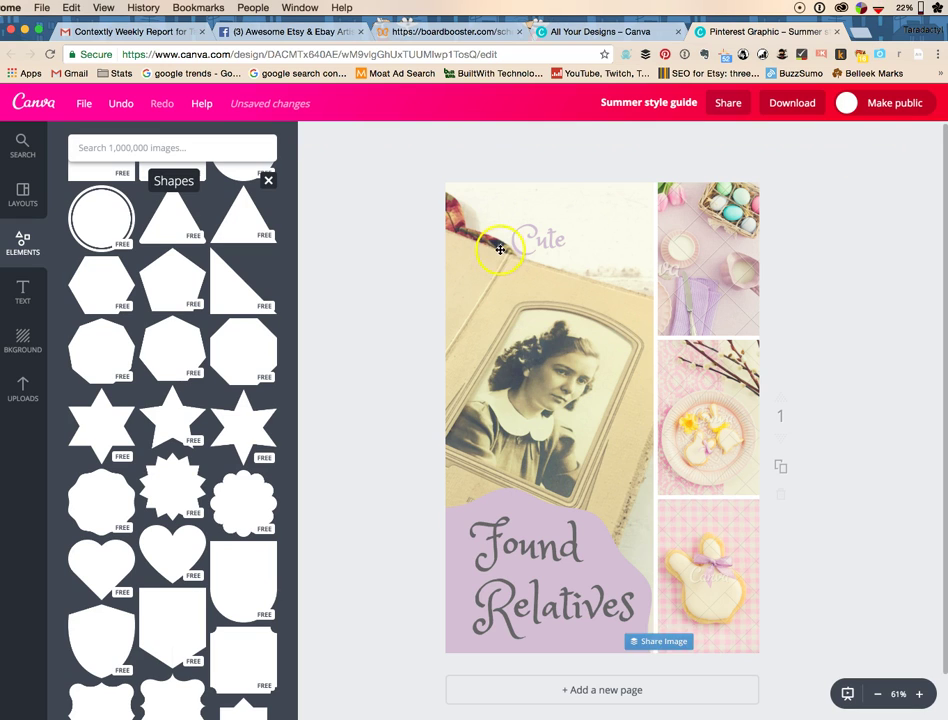
Replace the "Cute" text with "Vintage Ephemera" and widen its text box so each word fits on one line
double_click(543, 245)
type("Vintage Ephemera")
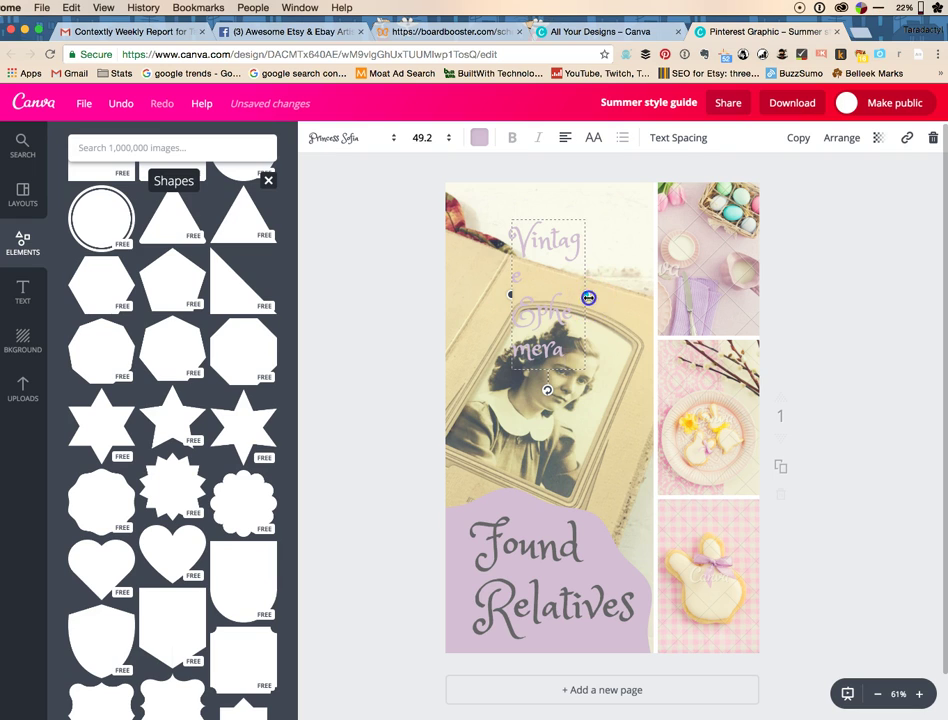
left_click_drag(588, 297, 646, 301)
left_click(547, 262)
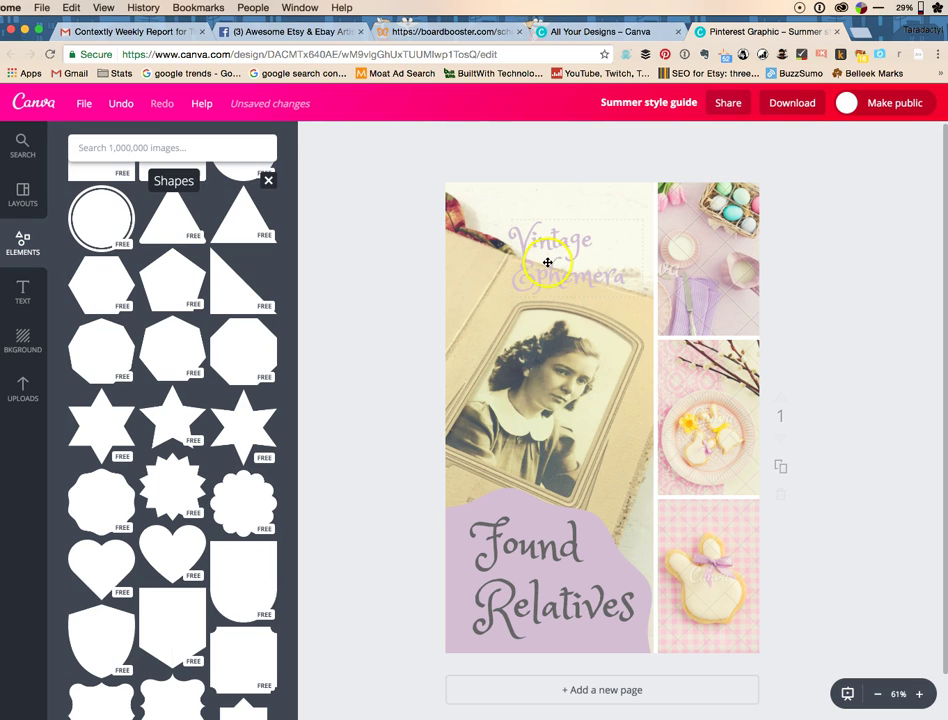
Move the "Vintage Ephemera" text up onto the pale area above the photo folder, near the large photo's upper right corner
left_click_drag(550, 253, 572, 221)
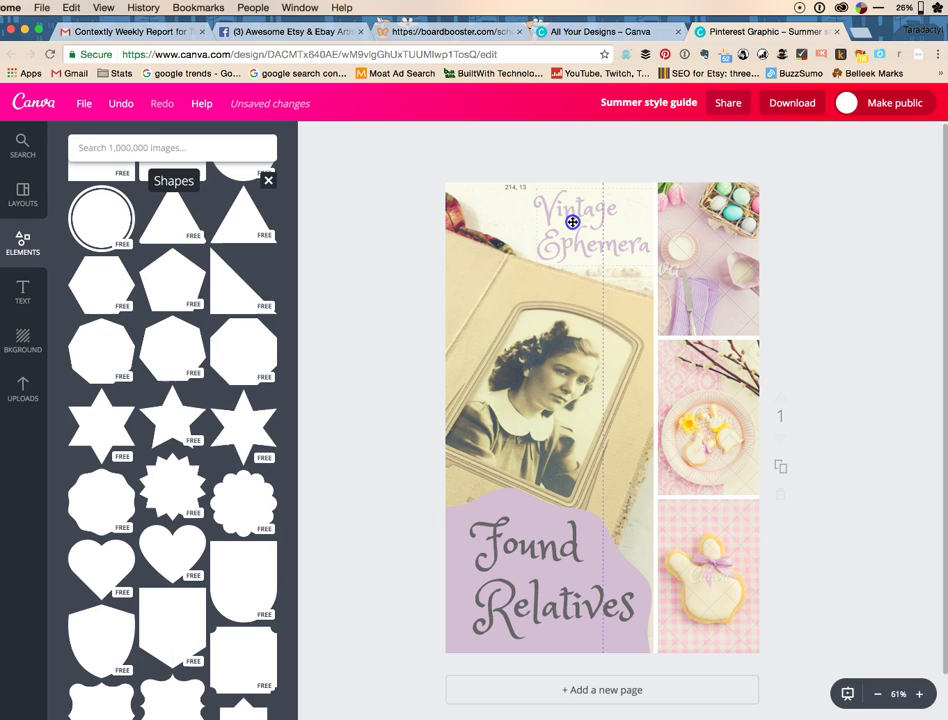
left_click(605, 273)
left_click(376, 306)
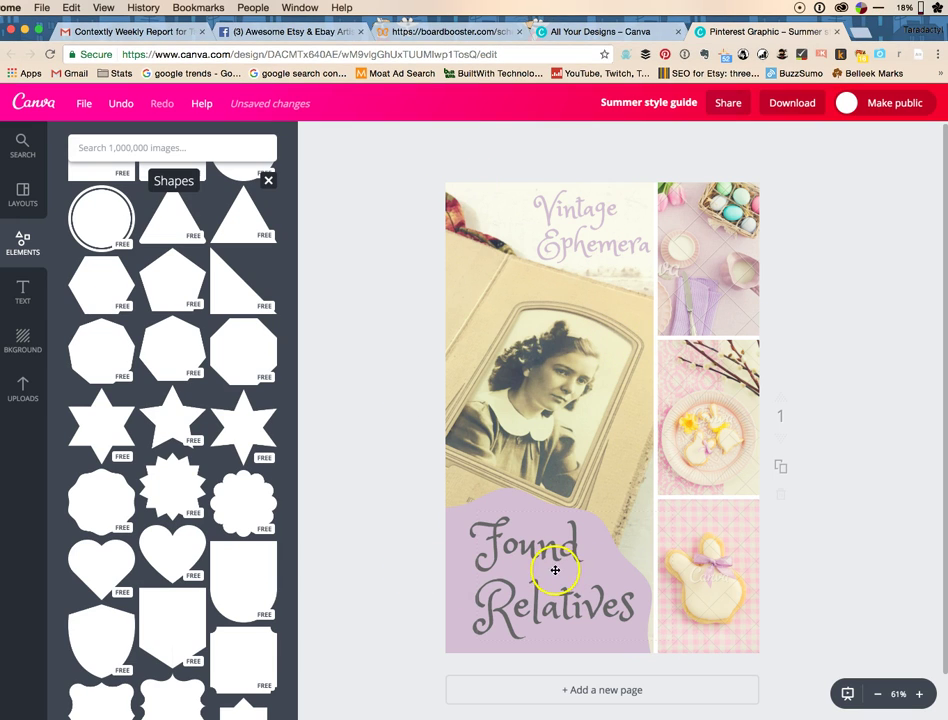
Fill the top small photo frame with the uploaded studio-stamp picture and shift its crop so the whole stamp shows
left_click(22, 400)
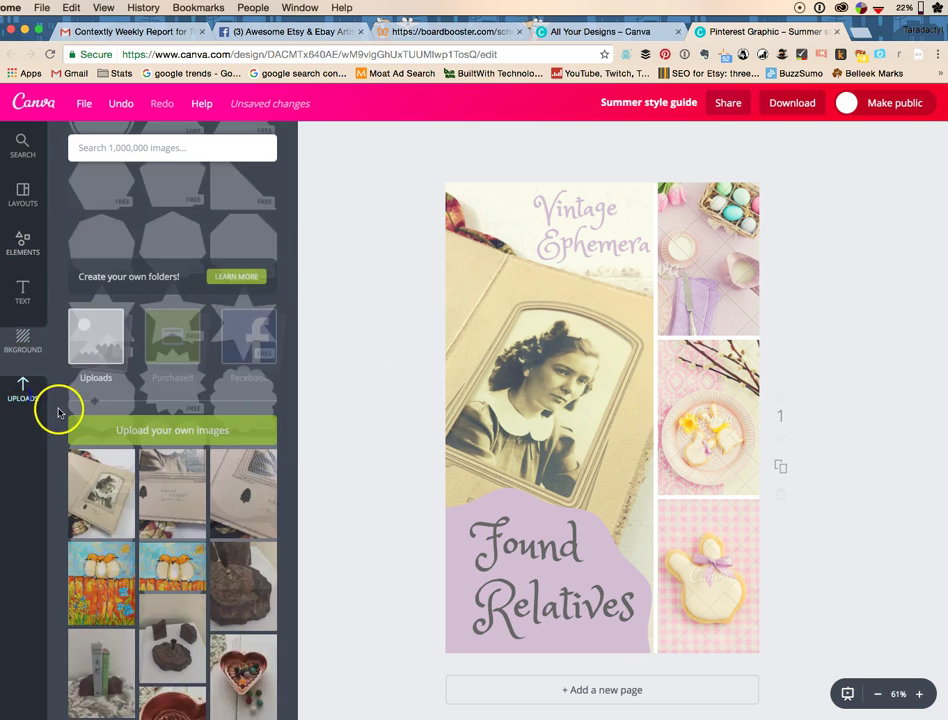
left_click_drag(172, 404, 724, 262)
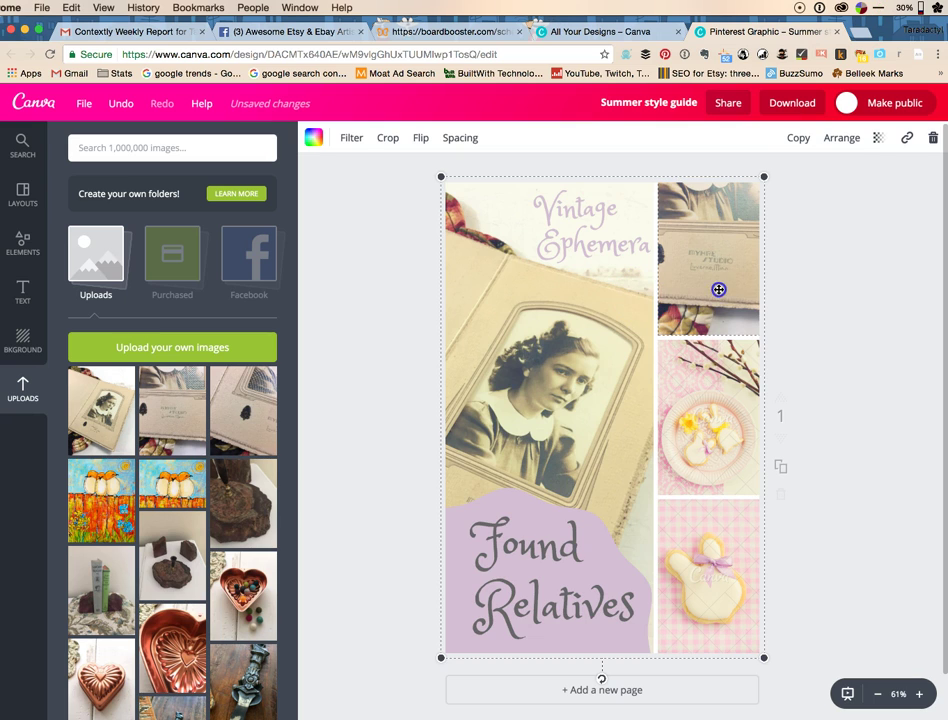
double_click(718, 289)
left_click_drag(695, 300, 709, 297)
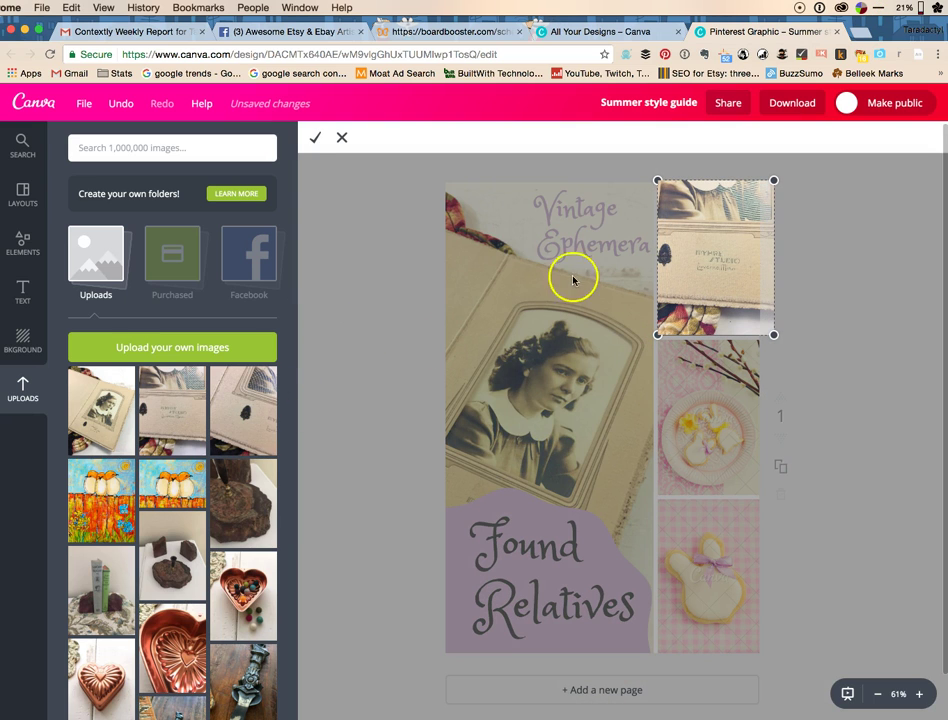
left_click(313, 139)
Fill the middle small photo frame with the uploaded folder-corner picture, enlarged and centred on the dark emblem
left_click_drag(241, 396, 715, 403)
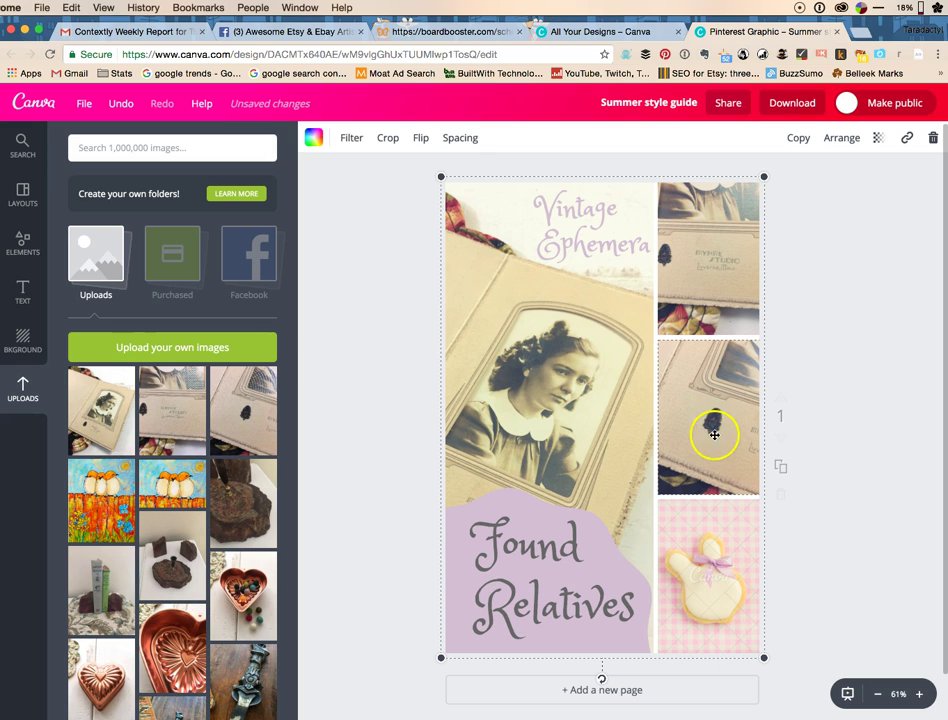
double_click(716, 431)
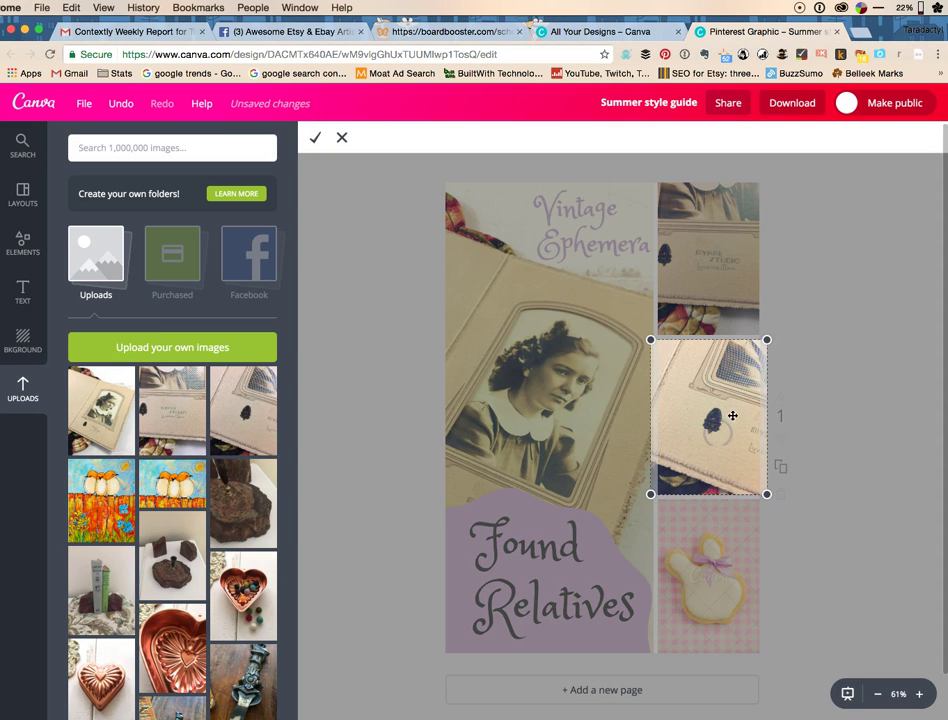
left_click_drag(766, 339, 938, 224)
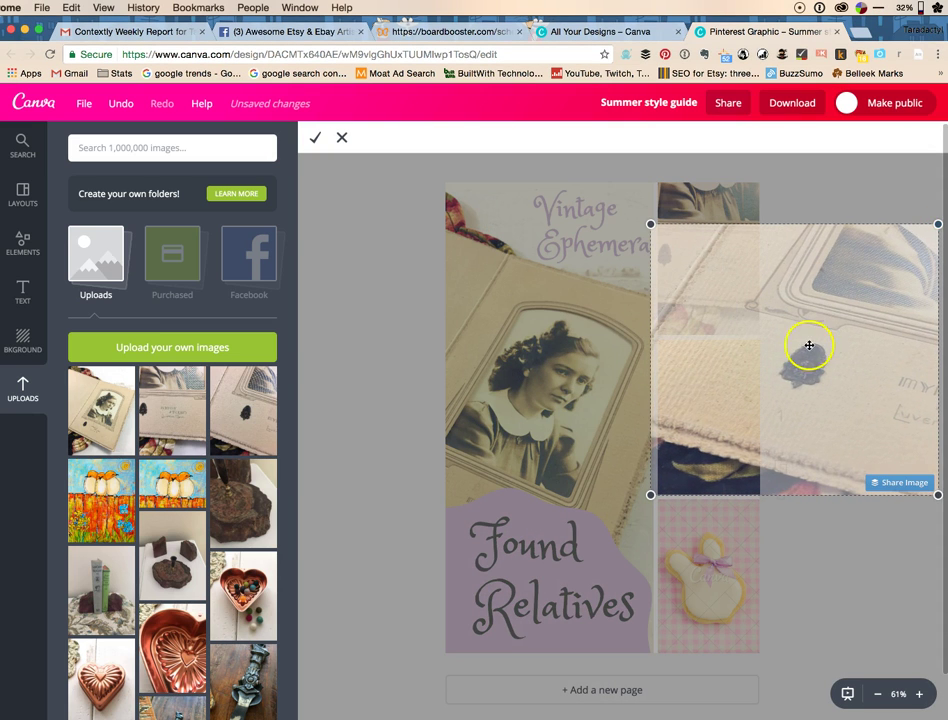
left_click_drag(801, 348, 707, 401)
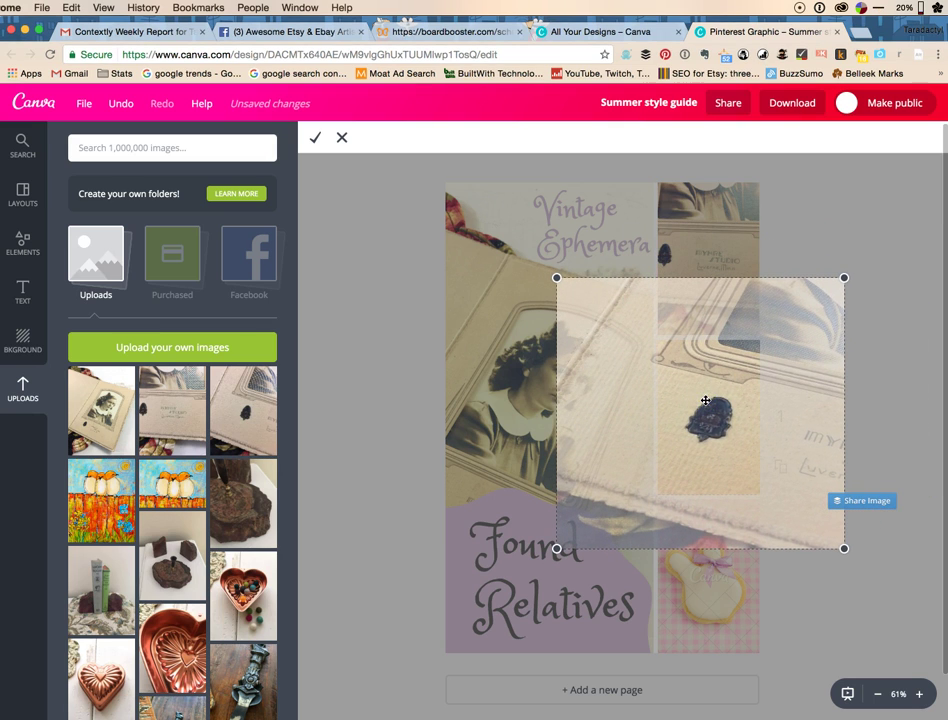
left_click(316, 138)
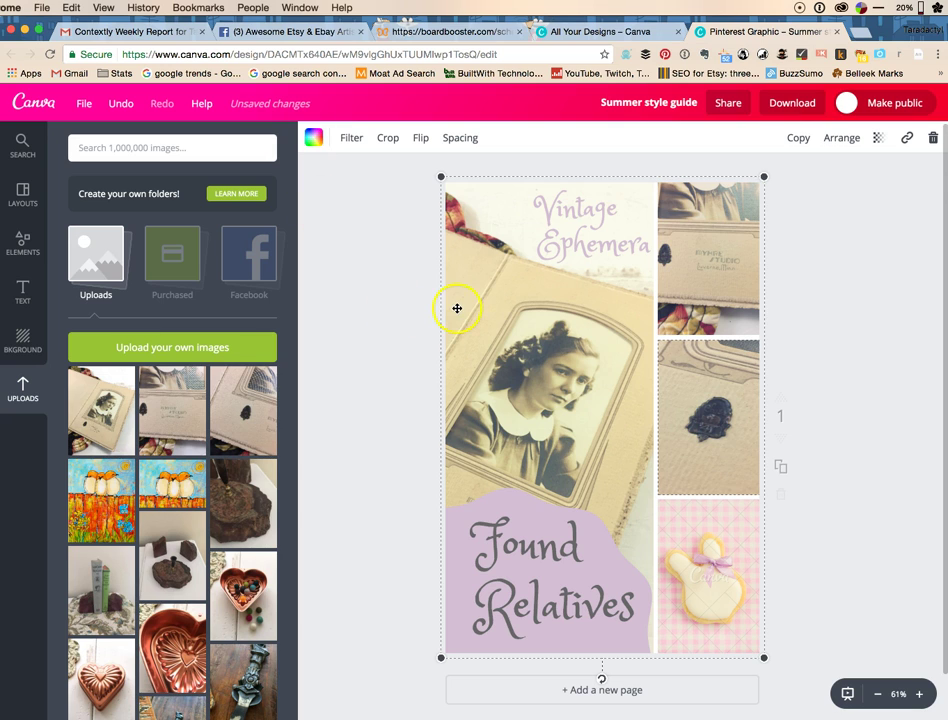
Fill the bottom small photo frame with the uploaded open-folder portrait, enlarged and positioned on the woman's portrait
left_click_drag(125, 445, 708, 602)
double_click(707, 596)
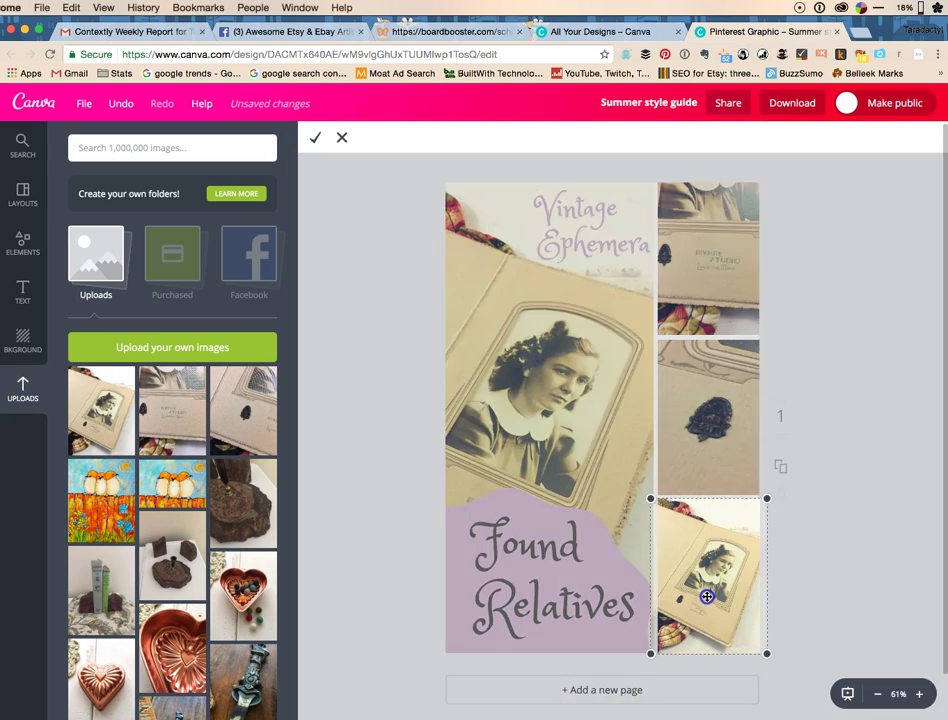
left_click_drag(757, 508, 946, 378)
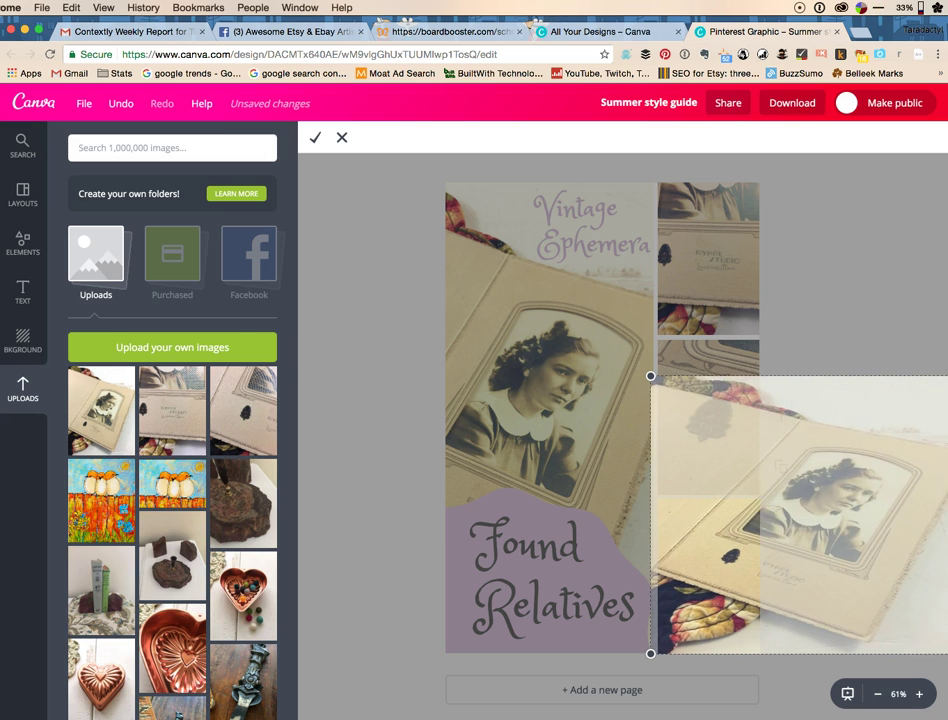
left_click_drag(838, 461, 724, 520)
left_click_drag(857, 444, 793, 416)
left_click_drag(746, 511, 741, 538)
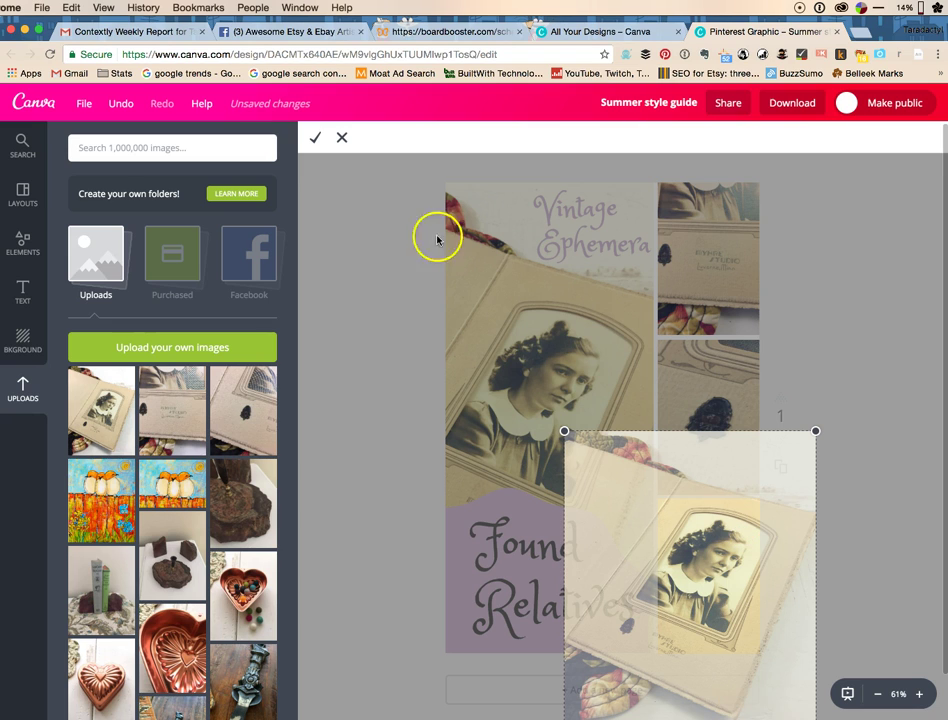
left_click(315, 137)
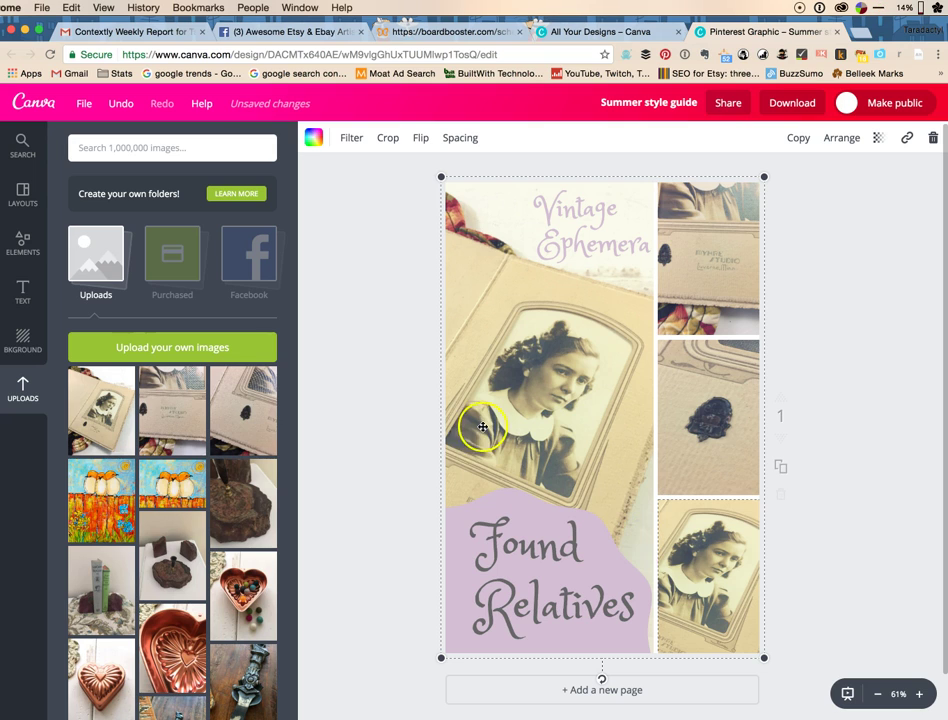
left_click(363, 440)
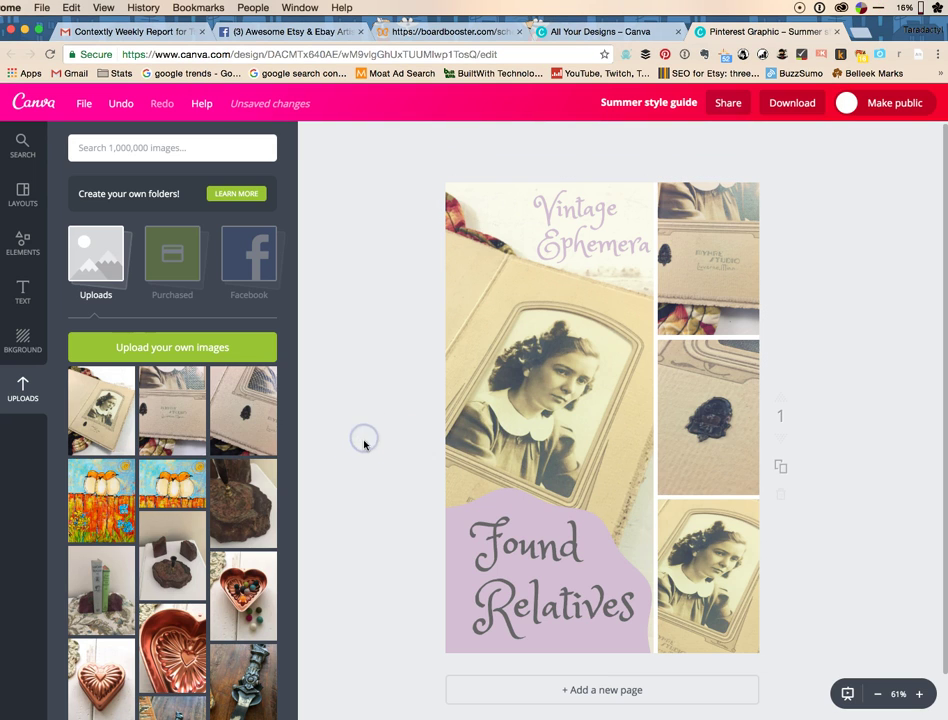
scroll(369, 476, "down", 2)
scroll(369, 476, "up", 2)
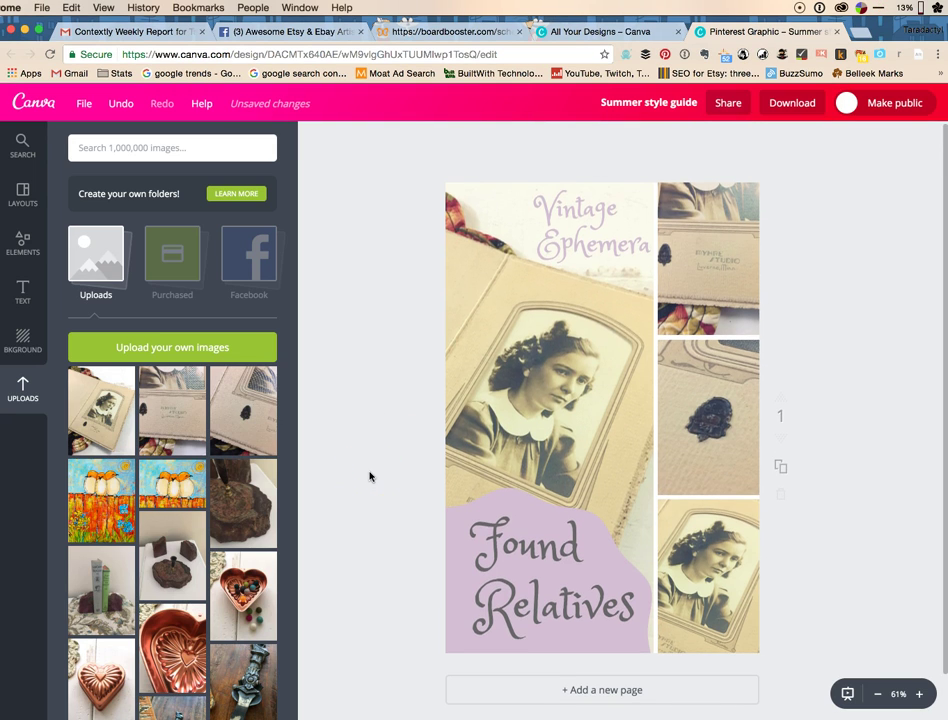